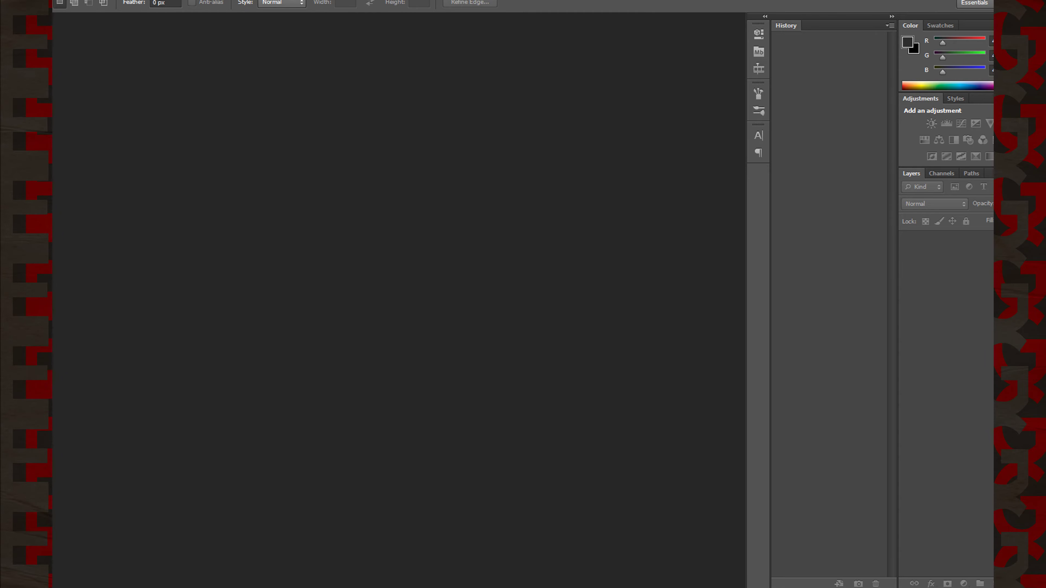
Step: Create a new document from a different size preset and unlock its background layer
{"action": "key", "text": "alt+f"}
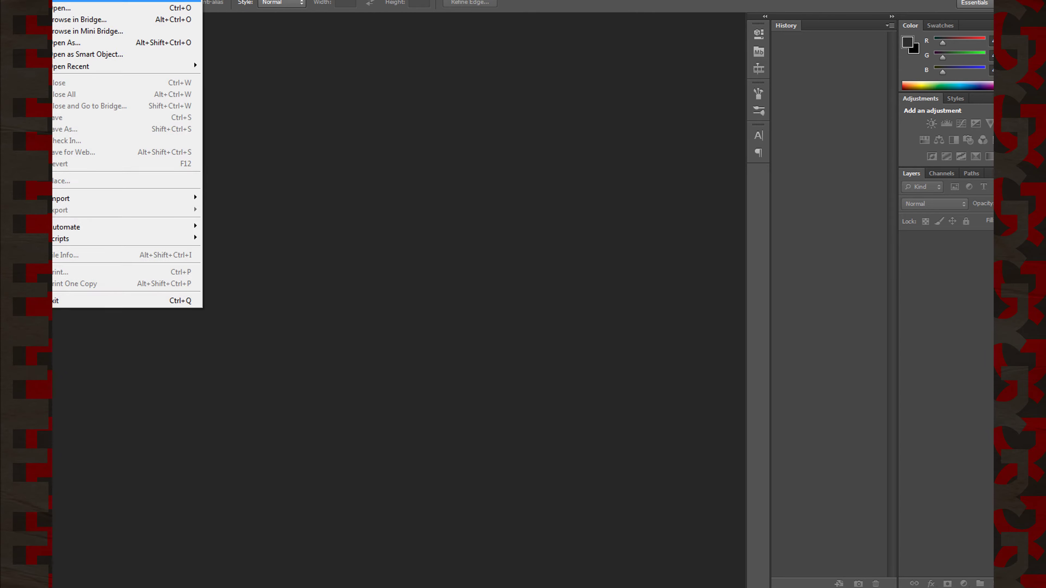
{"action": "key", "text": "n"}
{"action": "key", "text": "alt+Down"}
{"action": "key", "text": "Return"}
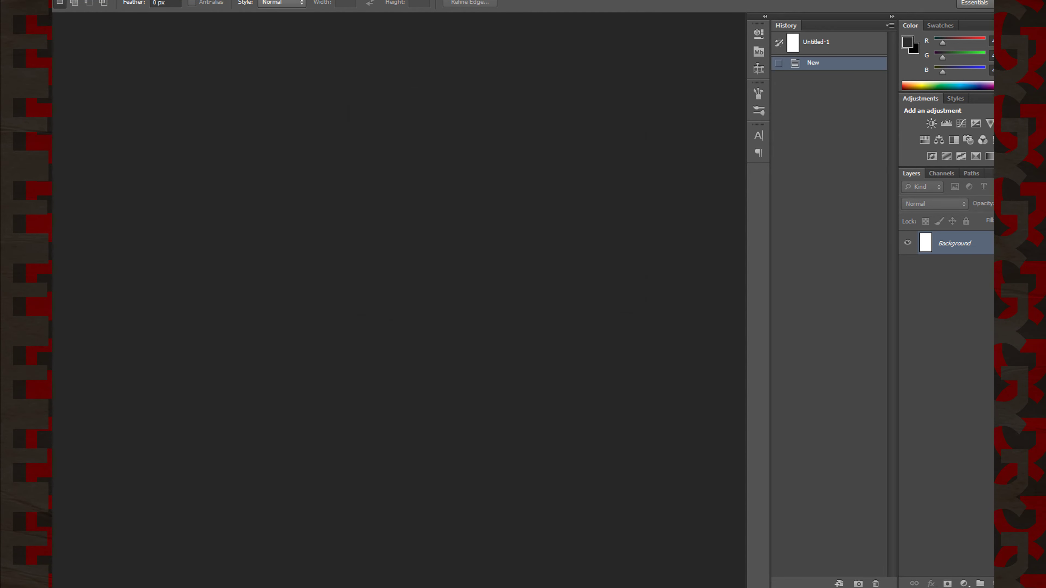
{"action": "key", "text": "Return"}
{"action": "key", "text": "Return"}
Step: Place Foreground.jpg from the Pictures Minimalist folder, stretched to cover the whole canvas
{"action": "key", "text": "super+e"}
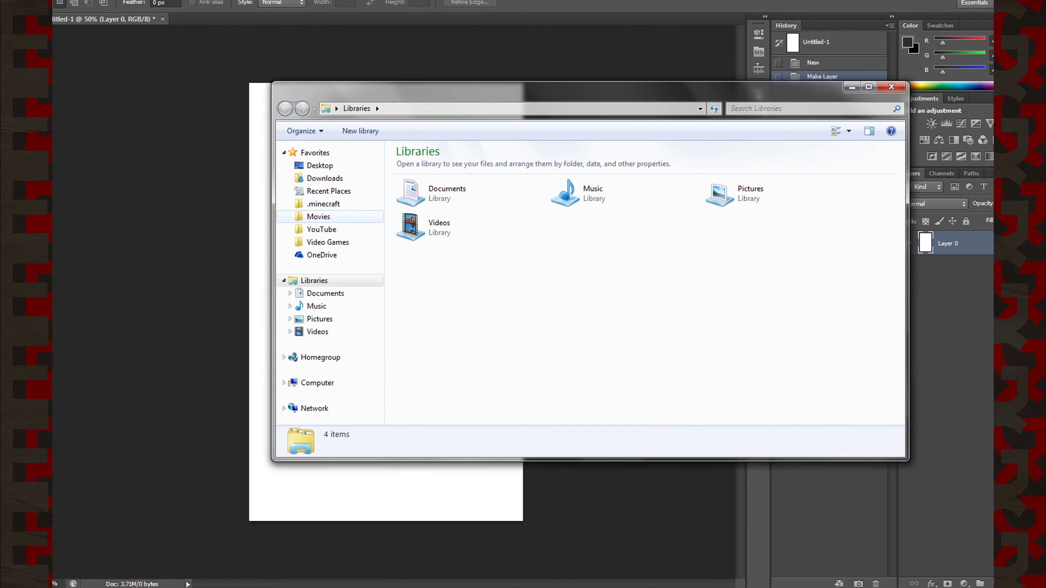
{"action": "key", "text": "p"}
{"action": "key", "text": "Return"}
{"action": "key", "text": "r"}
{"action": "key", "text": "Return"}
{"action": "key", "text": "m"}
{"action": "key", "text": "Return"}
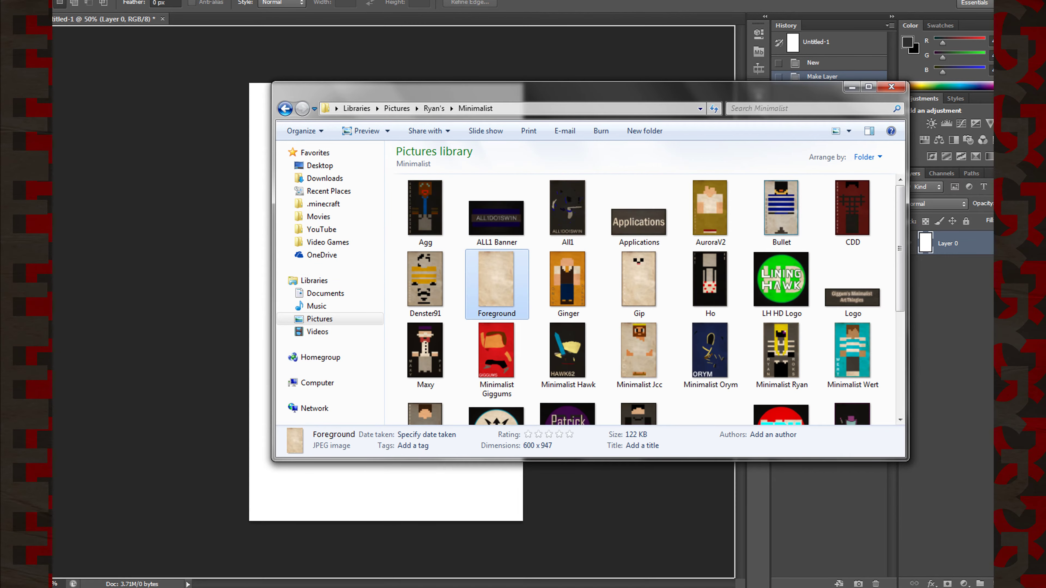
{"action": "left_click_drag", "start_coordinate": [479, 292], "coordinate": [386, 303]}
{"action": "mouse_move", "coordinate": [422, 369]}
{"action": "left_mouse_down"}
{"action": "mouse_move", "coordinate": [460, 451]}
{"action": "mouse_move", "coordinate": [526, 520]}
{"action": "left_mouse_up"}
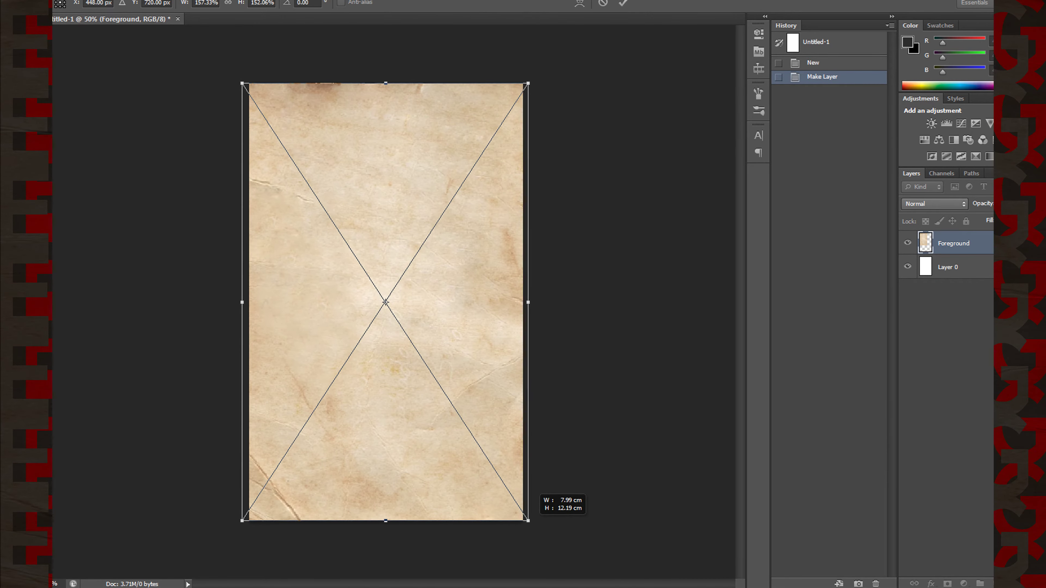
{"action": "key", "text": "Return"}
{"action": "left_click", "coordinate": [935, 203]}
Step: Set the paper layer to Multiply and place the Minecraft skin image from Downloads
{"action": "left_click", "coordinate": [922, 254]}
{"action": "left_click", "coordinate": [908, 243]}
{"action": "key", "text": "alt+Tab"}
{"action": "left_click", "coordinate": [313, 169]}
{"action": "left_click_drag", "start_coordinate": [490, 182], "coordinate": [388, 295]}
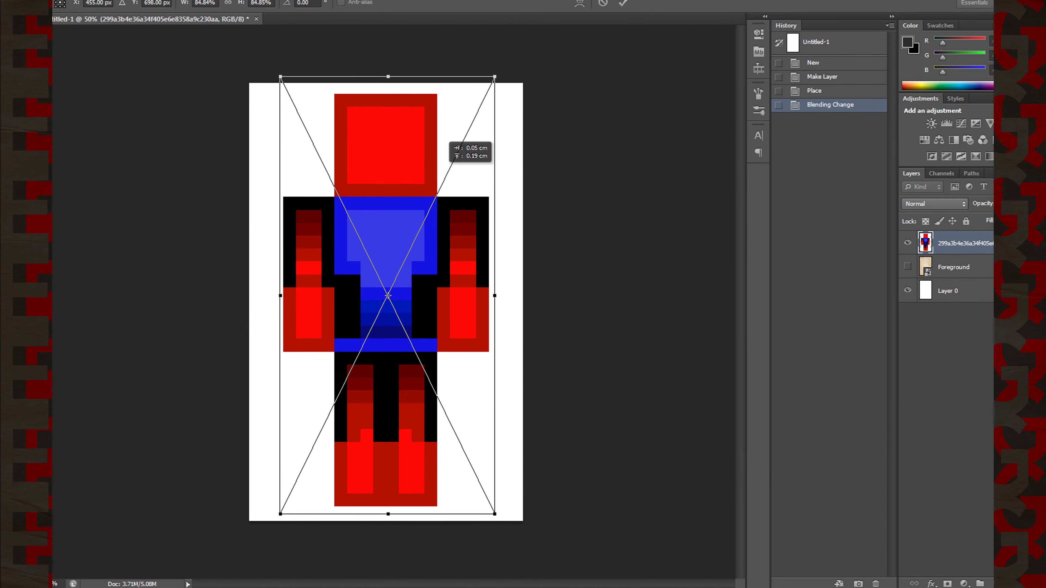
{"action": "left_click", "coordinate": [623, 3]}
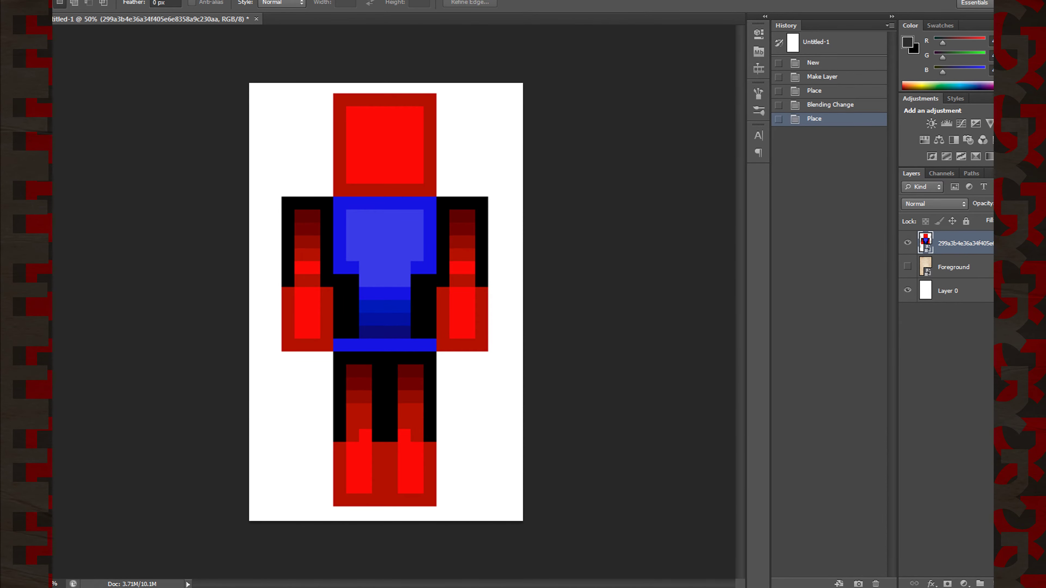
Step: Show the paper again, blend away the skin's white via Blending Options, add an empty layer
{"action": "left_click", "coordinate": [908, 266]}
{"action": "right_click", "coordinate": [954, 267]}
{"action": "left_click", "coordinate": [867, 167]}
{"action": "key", "text": "Return"}
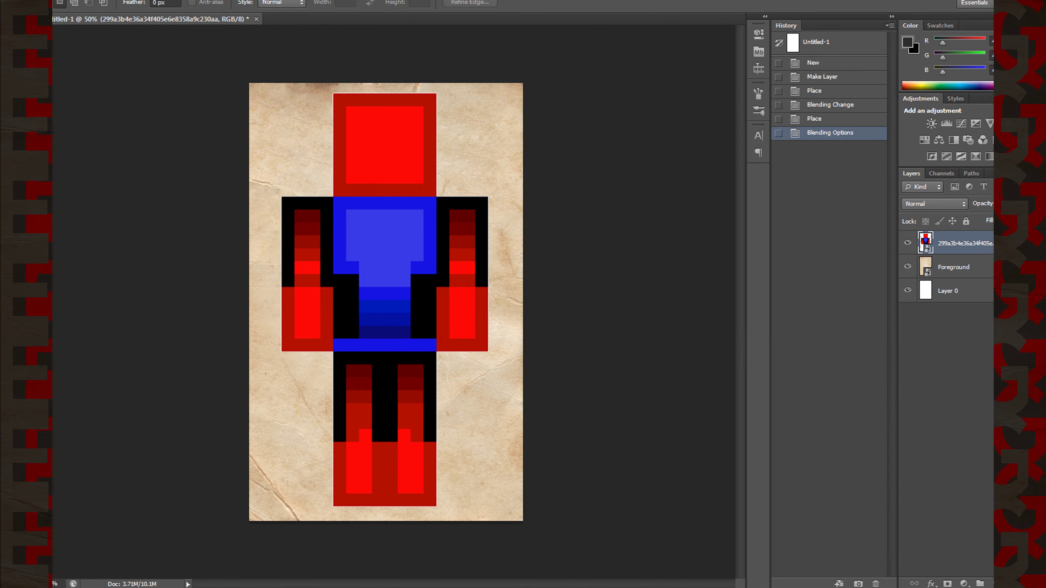
{"action": "left_click", "coordinate": [992, 584]}
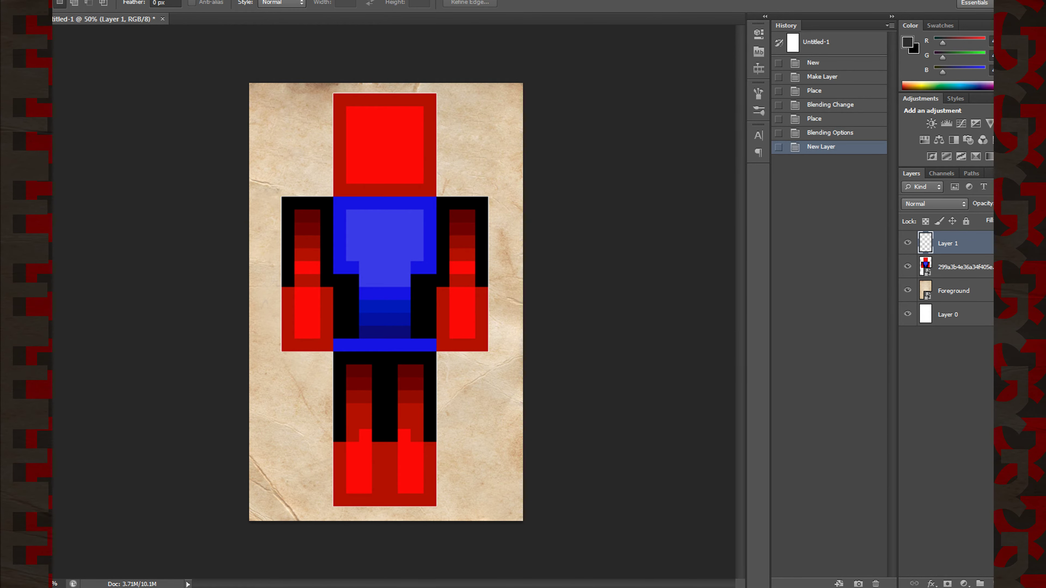
Step: Draw a tall black-filled rectangle over the left arm
{"action": "right_click", "coordinate": [41, 307]}
{"action": "left_click", "coordinate": [91, 309]}
{"action": "left_click", "coordinate": [122, 3]}
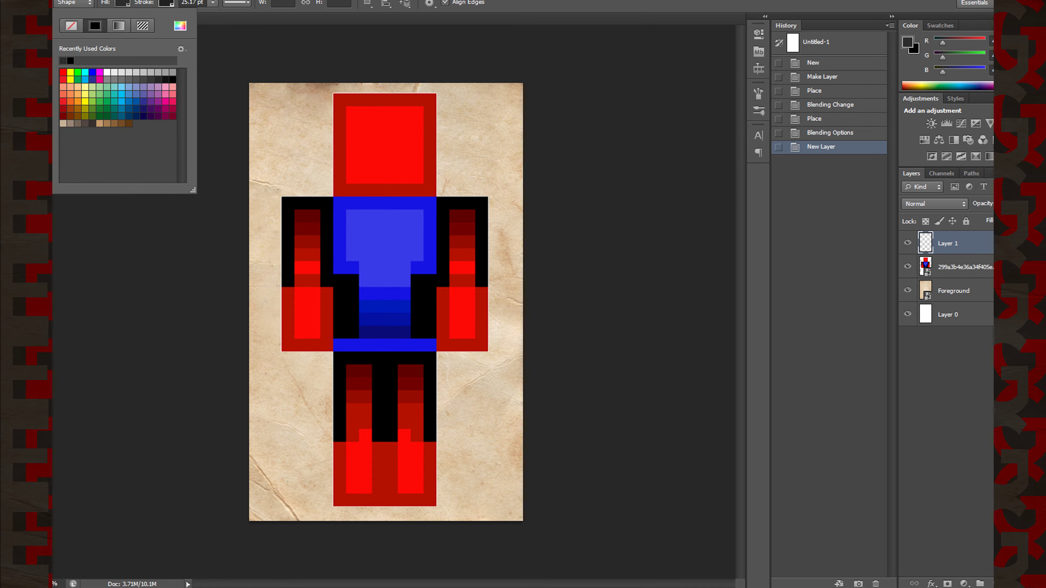
{"action": "left_click", "coordinate": [180, 26]}
{"action": "left_click", "coordinate": [862, 96]}
{"action": "mouse_move", "coordinate": [295, 287]}
{"action": "left_mouse_down"}
{"action": "mouse_move", "coordinate": [282, 197]}
{"action": "mouse_move", "coordinate": [333, 210]}
{"action": "mouse_move", "coordinate": [320, 287]}
{"action": "left_mouse_up"}
Step: Change the outline colour of Rectangles 3, 2 and 1
{"action": "left_click", "coordinate": [122, 3]}
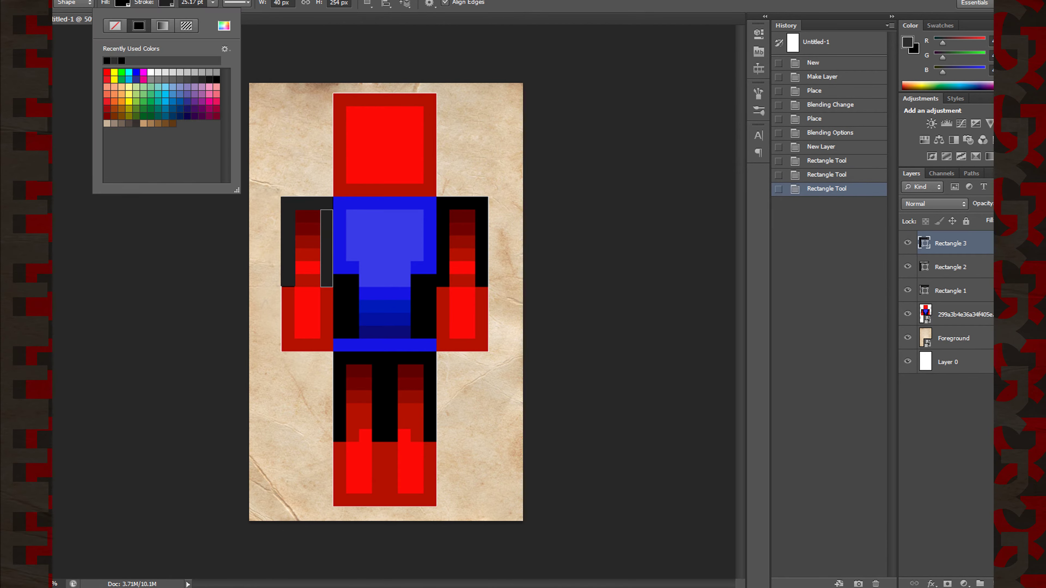
{"action": "left_click", "coordinate": [107, 61]}
{"action": "left_click", "coordinate": [950, 266]}
{"action": "left_click", "coordinate": [166, 3]}
{"action": "left_click", "coordinate": [107, 61]}
{"action": "left_click", "coordinate": [951, 290]}
{"action": "left_click", "coordinate": [166, 3]}
{"action": "left_click", "coordinate": [106, 60]}
Step: Hide the skin, paper and base layers and make Rectangle 1 solid black
{"action": "left_click_drag", "start_coordinate": [908, 315], "coordinate": [908, 362]}
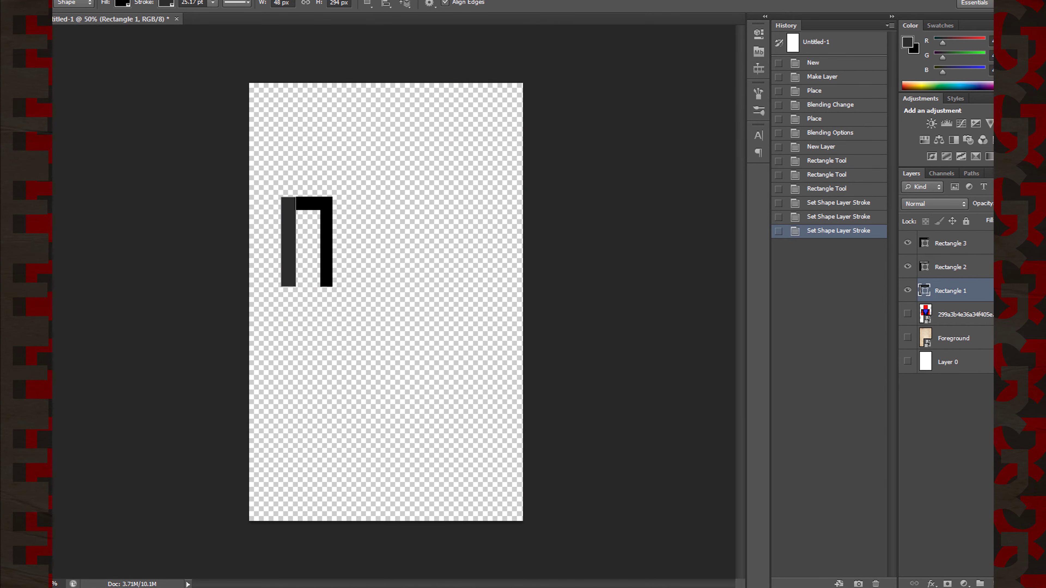
{"action": "left_click", "coordinate": [950, 267]}
{"action": "left_click", "coordinate": [951, 290]}
{"action": "left_click", "coordinate": [166, 3]}
{"action": "left_click", "coordinate": [107, 61]}
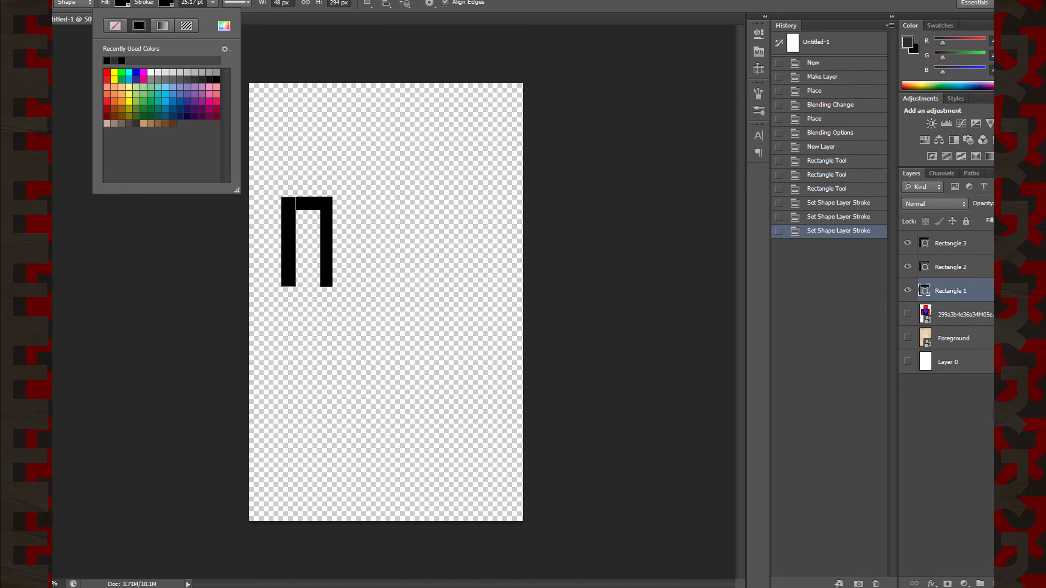
{"action": "left_click", "coordinate": [107, 61]}
Step: Merge the visible black rectangles into one arm layer and duplicate it
{"action": "right_click", "coordinate": [960, 290]}
{"action": "left_click", "coordinate": [858, 469]}
{"action": "key", "text": "Escape"}
{"action": "right_click", "coordinate": [959, 290]}
{"action": "left_click", "coordinate": [858, 455]}
{"action": "right_click", "coordinate": [960, 243]}
{"action": "left_click", "coordinate": [863, 207]}
{"action": "key", "text": "Return"}
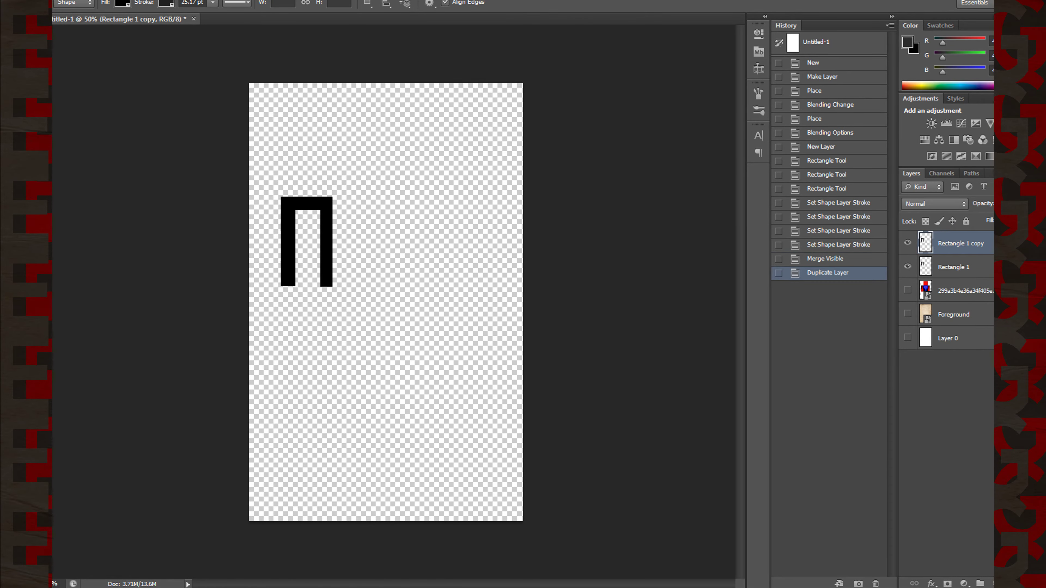
Step: Show the skin and paper again and move the arm copy onto the right arm
{"action": "left_click", "coordinate": [907, 291]}
{"action": "left_click", "coordinate": [907, 314]}
{"action": "key", "text": "v"}
{"action": "left_click_drag", "start_coordinate": [330, 215], "coordinate": [487, 215]}
Step: Draw black blocks on the lower-left and lower-right sides of the torso
{"action": "key", "text": "u"}
{"action": "left_click", "coordinate": [166, 2]}
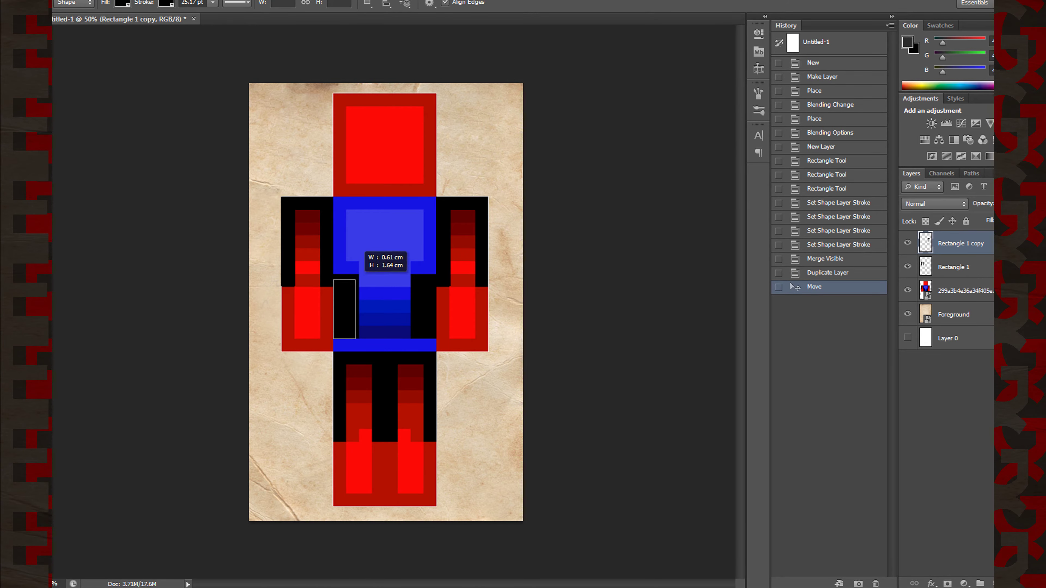
{"action": "left_click_drag", "start_coordinate": [334, 338], "coordinate": [360, 274]}
{"action": "left_click_drag", "start_coordinate": [410, 340], "coordinate": [435, 275]}
{"action": "key", "text": "Up"}
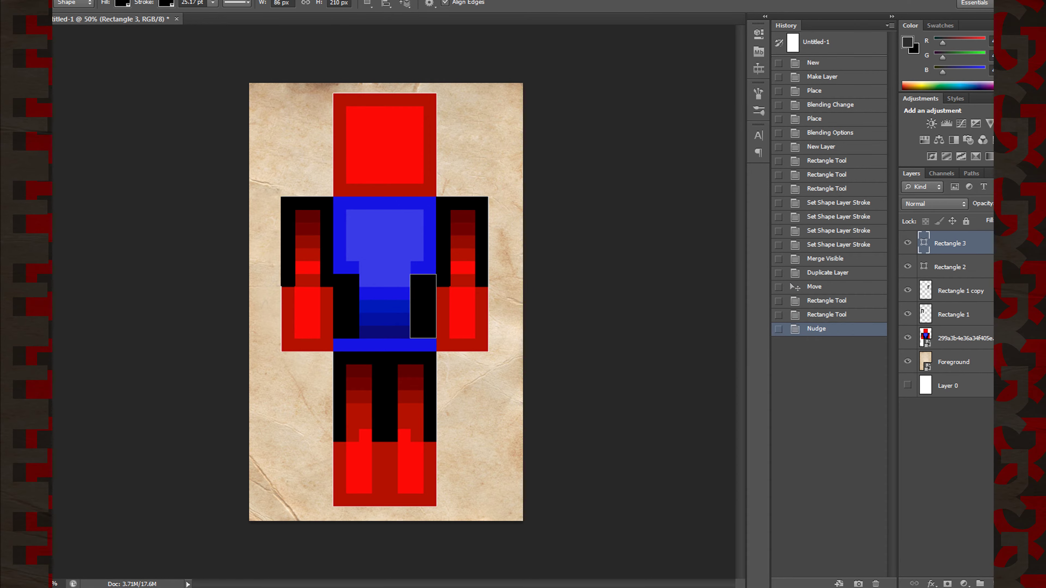
Step: Duplicate the arm shape twice, moving the copies onto the left and right legs
{"action": "right_click", "coordinate": [954, 314]}
{"action": "left_click", "coordinate": [840, 222]}
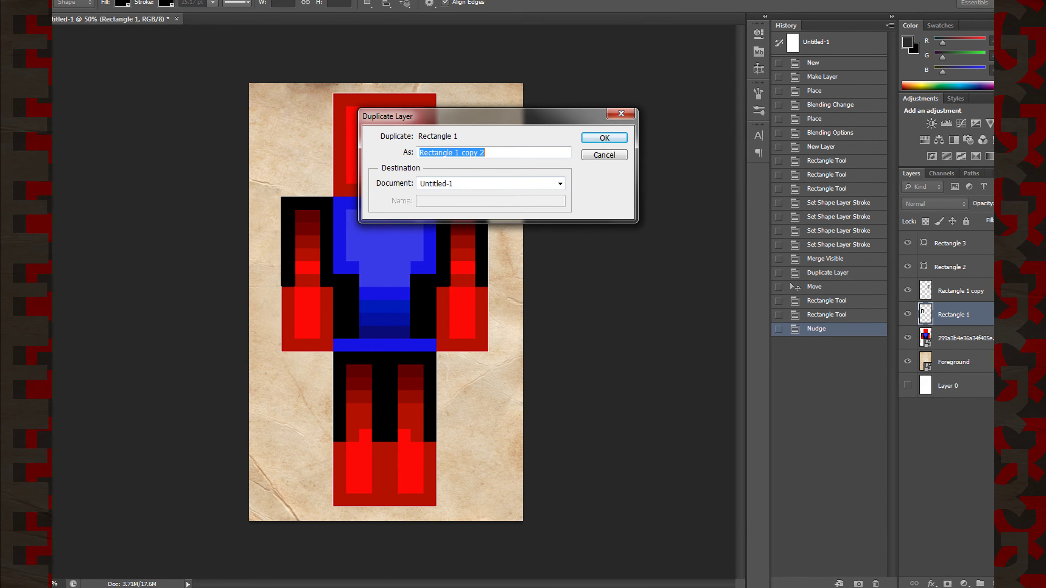
{"action": "key", "text": "Return"}
{"action": "key", "text": "v"}
{"action": "left_click_drag", "start_coordinate": [362, 413], "coordinate": [365, 412]}
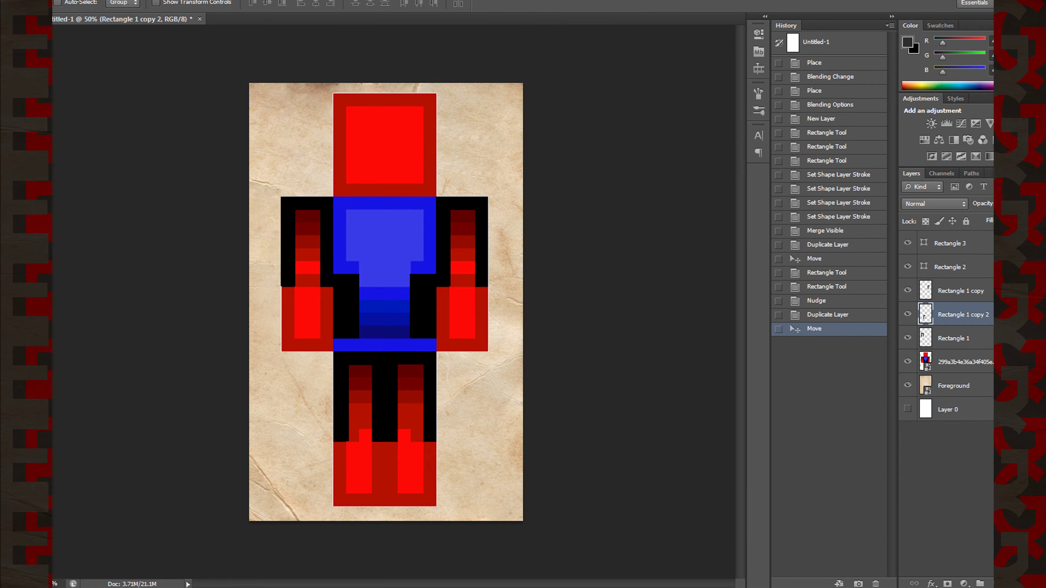
{"action": "right_click", "coordinate": [954, 315]}
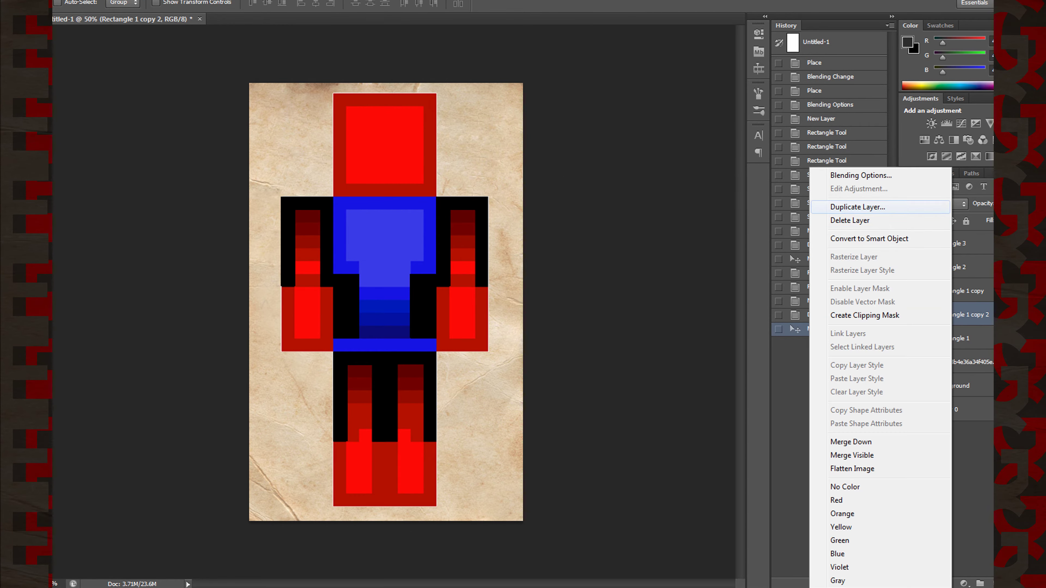
{"action": "left_click", "coordinate": [829, 205]}
{"action": "key", "text": "Return"}
{"action": "left_click_drag", "start_coordinate": [437, 332], "coordinate": [487, 329]}
Step: Nudge the left torso block and both leg shapes into place, stretching the right leg's top
{"action": "left_click", "coordinate": [908, 385]}
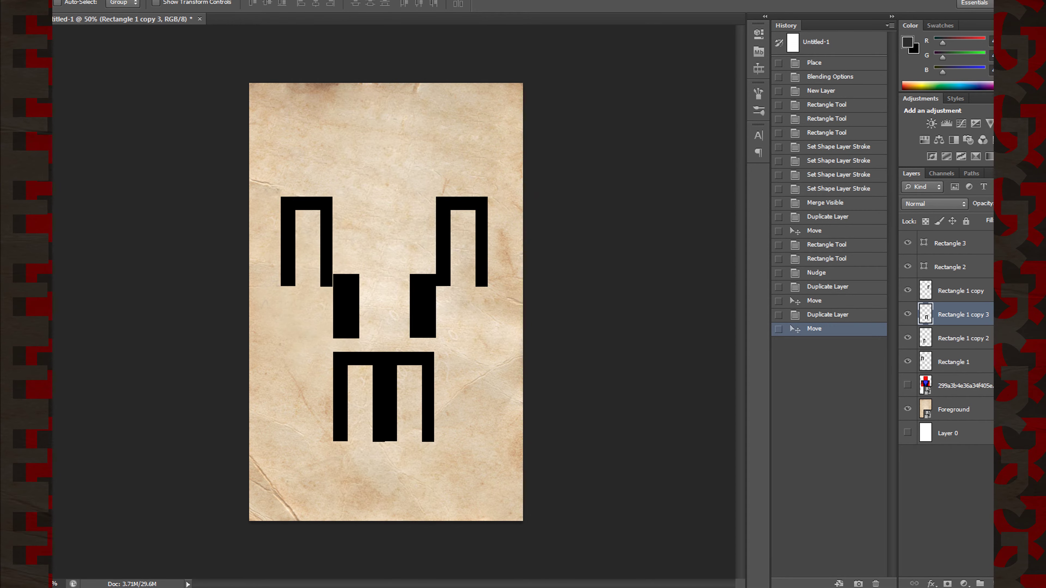
{"action": "left_click", "coordinate": [950, 267]}
{"action": "key", "text": "shift+Left"}
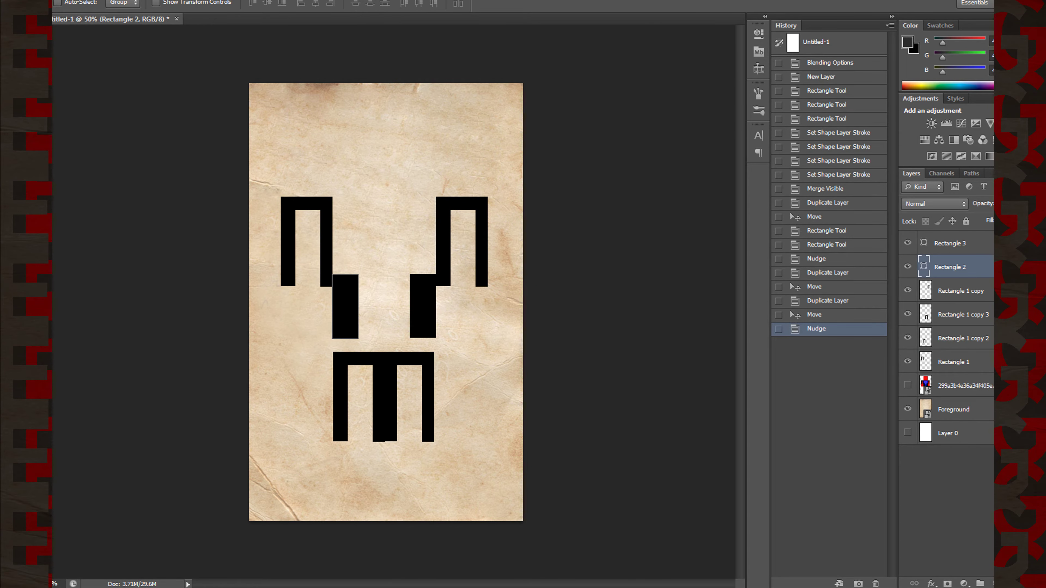
{"action": "left_click", "coordinate": [964, 338]}
{"action": "left_click_drag", "start_coordinate": [435, 378], "coordinate": [433, 379]}
{"action": "left_click", "coordinate": [964, 315]}
{"action": "key", "text": "shift+Left"}
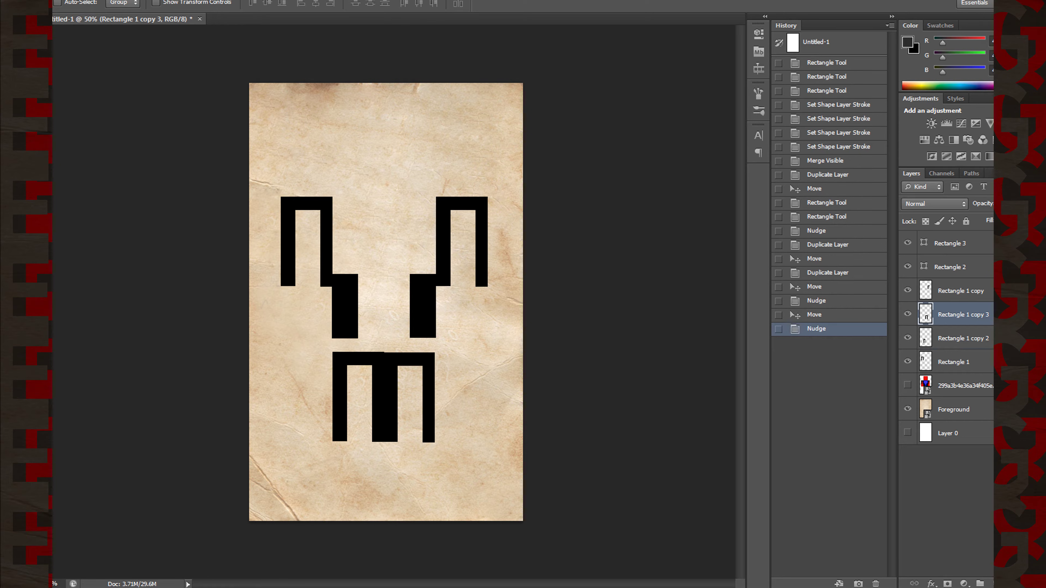
{"action": "left_click_drag", "start_coordinate": [409, 353], "coordinate": [410, 353]}
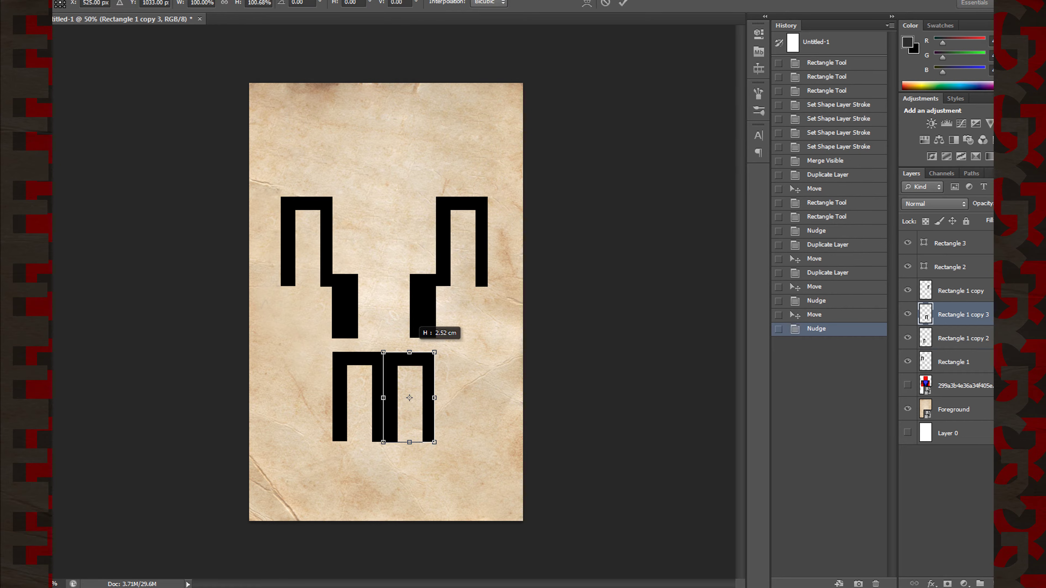
{"action": "key", "text": "Return"}
Step: Show the skin reference again and draw a rectangle across the waist
{"action": "left_click", "coordinate": [908, 385]}
{"action": "key", "text": "u"}
{"action": "left_click_drag", "start_coordinate": [366, 345], "coordinate": [437, 338]}
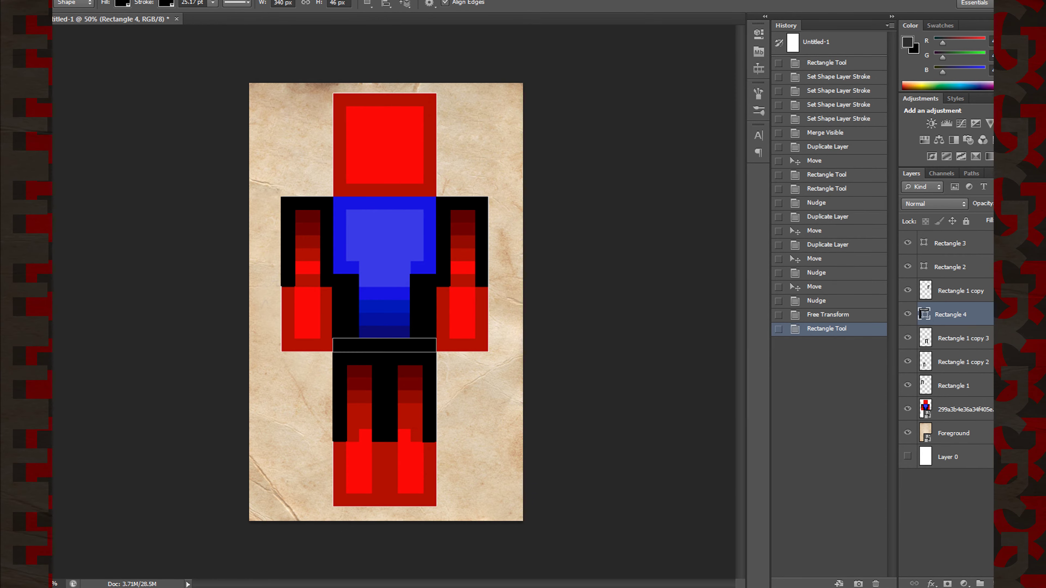
Step: Switch to a blue colour and draw blue blocks at the left torso edge and torso top
{"action": "left_click", "coordinate": [166, 3]}
{"action": "left_click", "coordinate": [224, 26]}
{"action": "key", "text": "Return"}
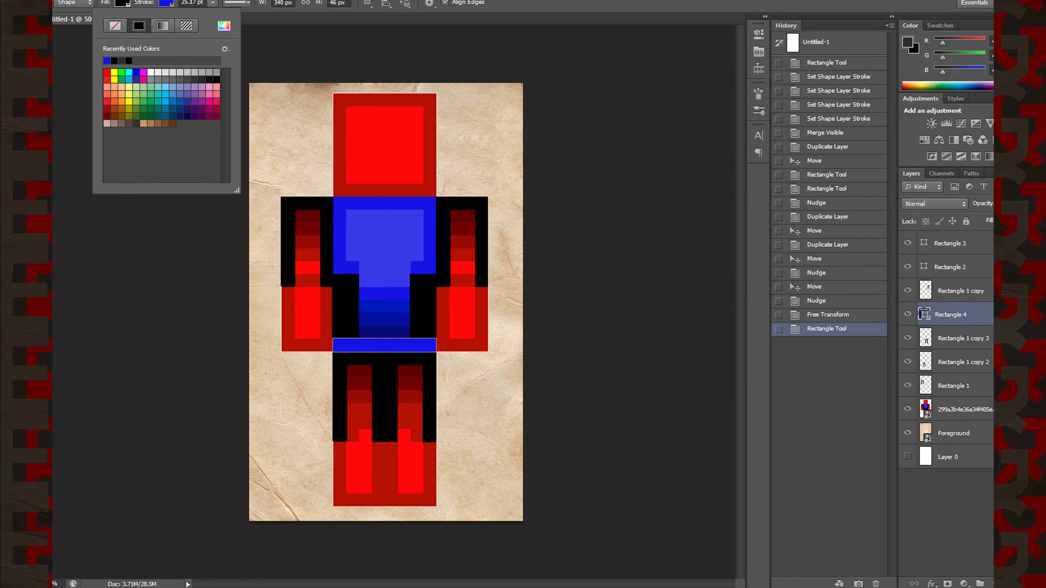
{"action": "mouse_move", "coordinate": [333, 197]}
{"action": "left_mouse_down"}
{"action": "mouse_move", "coordinate": [346, 274]}
{"action": "mouse_move", "coordinate": [358, 274]}
{"action": "left_mouse_up"}
{"action": "mouse_move", "coordinate": [338, 198]}
{"action": "left_mouse_down"}
{"action": "mouse_move", "coordinate": [435, 210]}
{"action": "mouse_move", "coordinate": [423, 274]}
{"action": "mouse_move", "coordinate": [411, 260]}
{"action": "left_mouse_up"}
Step: With the reference hidden, nudge the blue Rectangle 5 and Rectangle 9 squares into place
{"action": "left_click", "coordinate": [907, 528]}
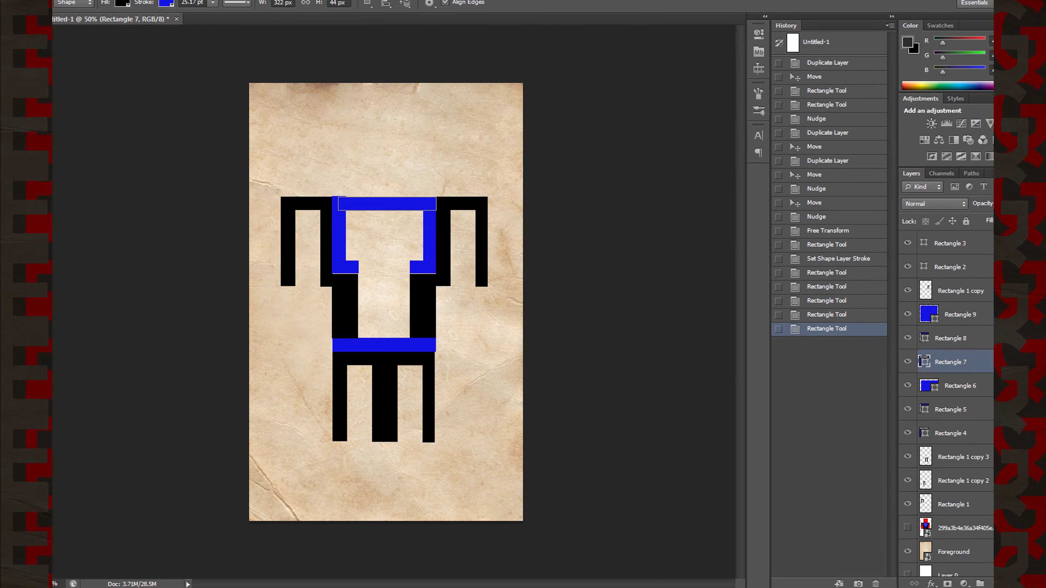
{"action": "left_click", "coordinate": [951, 409]}
{"action": "key", "text": "v"}
{"action": "key", "text": "Left"}
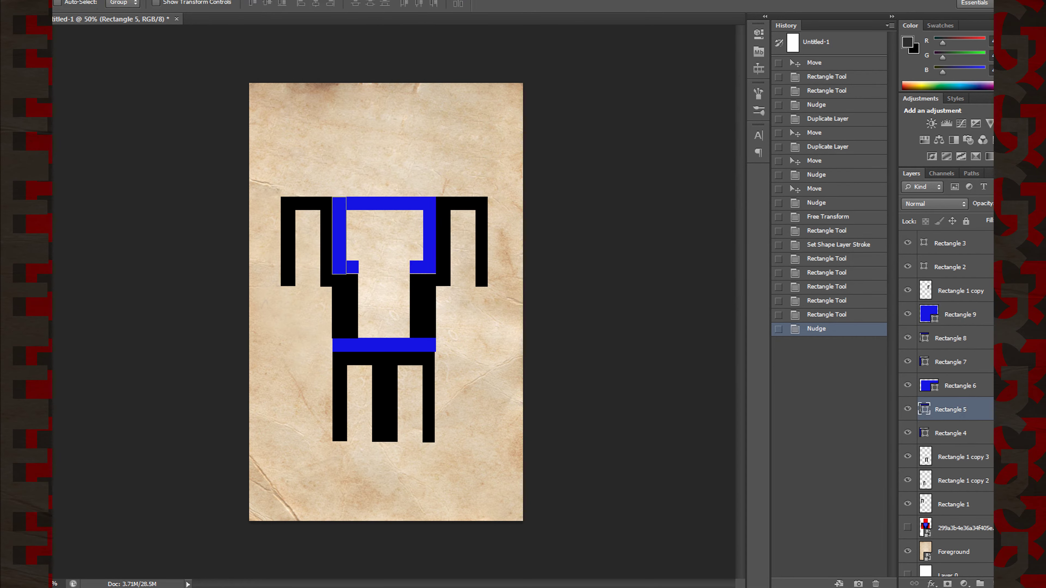
{"action": "key", "text": "alt+bracketright"}
{"action": "key", "text": "Left"}
{"action": "key", "text": "alt+bracketleft"}
{"action": "key", "text": "alt+bracketleft"}
{"action": "key", "text": "alt+bracketleft"}
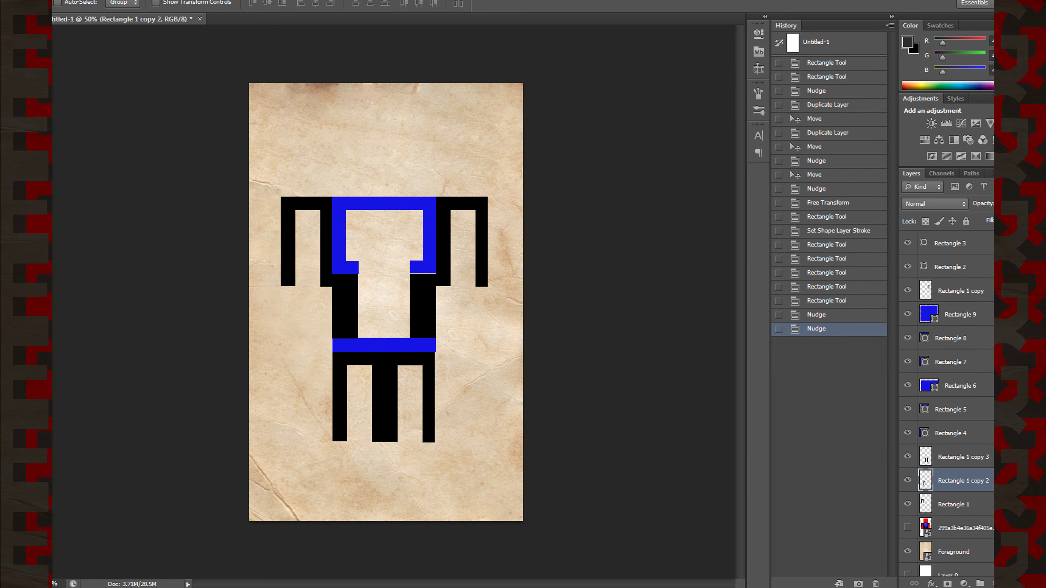
{"action": "key", "text": "alt+bracketright"}
{"action": "key", "text": "alt+bracketright"}
{"action": "key", "text": "alt+bracketright"}
{"action": "key", "text": "shift+Right"}
{"action": "key", "text": "shift+Right"}
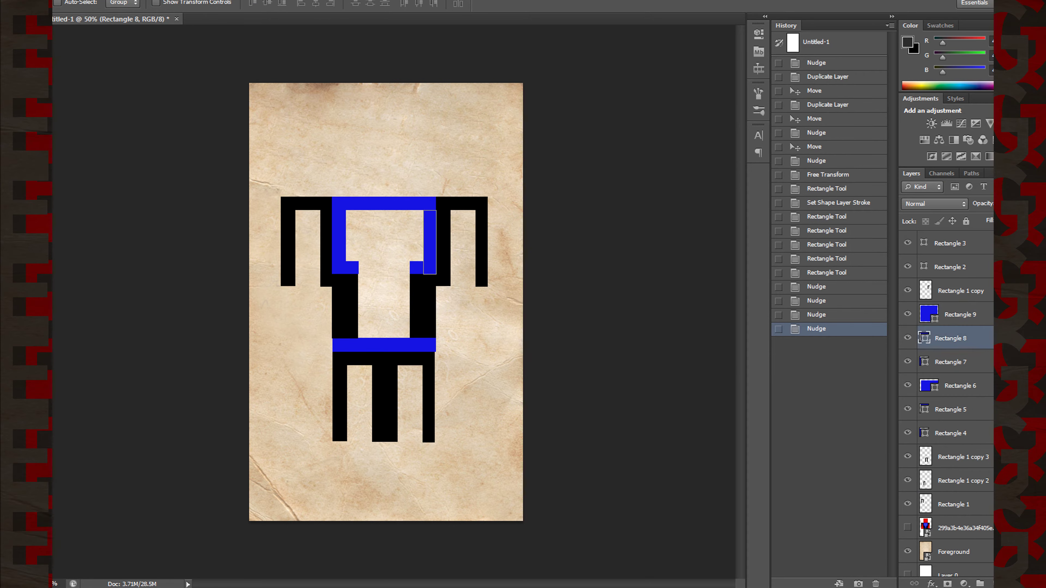
{"action": "key", "text": "alt+bracketleft"}
{"action": "key", "text": "alt+bracketleft"}
{"action": "key", "text": "alt+bracketleft"}
Step: Show the red-and-blue reference and draw black Rectangle 10 across mid-torso
{"action": "left_click", "coordinate": [907, 528]}
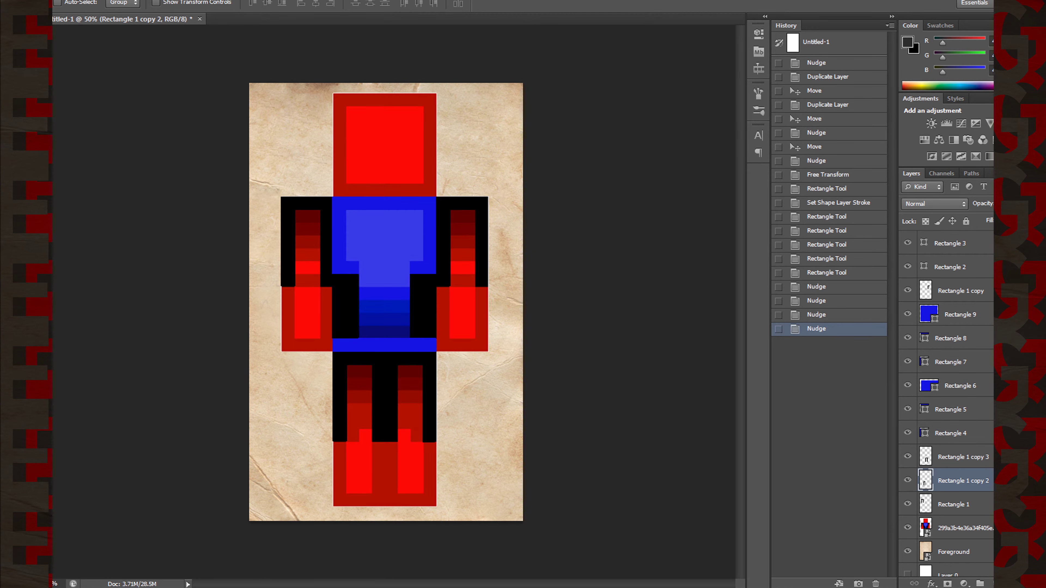
{"action": "key", "text": "u"}
{"action": "left_click_drag", "start_coordinate": [359, 286], "coordinate": [411, 300]}
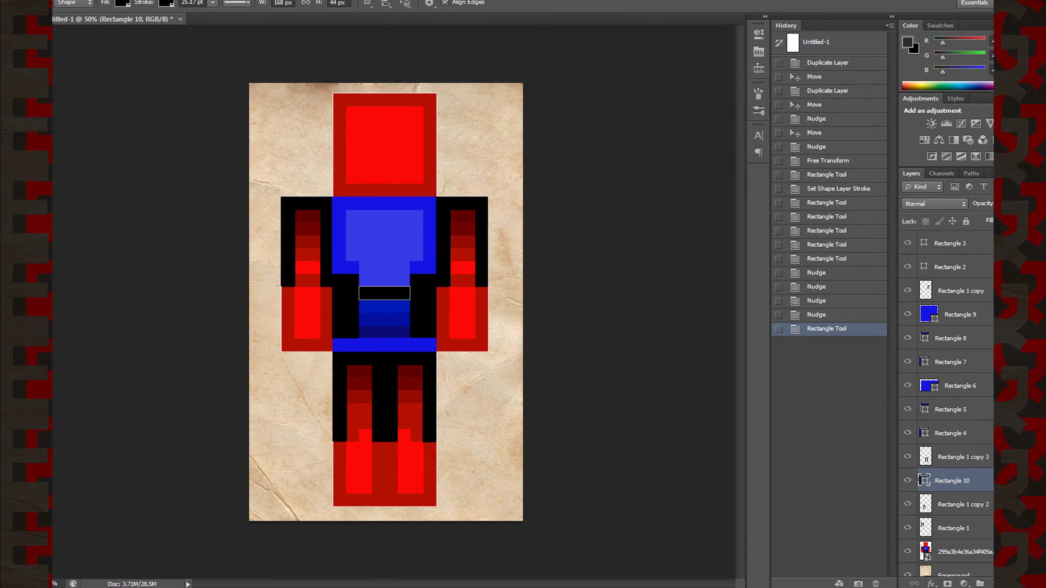
Step: Set Rectangle 10's fill colour to dark blue #0310a3
{"action": "left_click", "coordinate": [123, 3]}
{"action": "left_click", "coordinate": [224, 26]}
{"action": "left_click", "coordinate": [717, 231]}
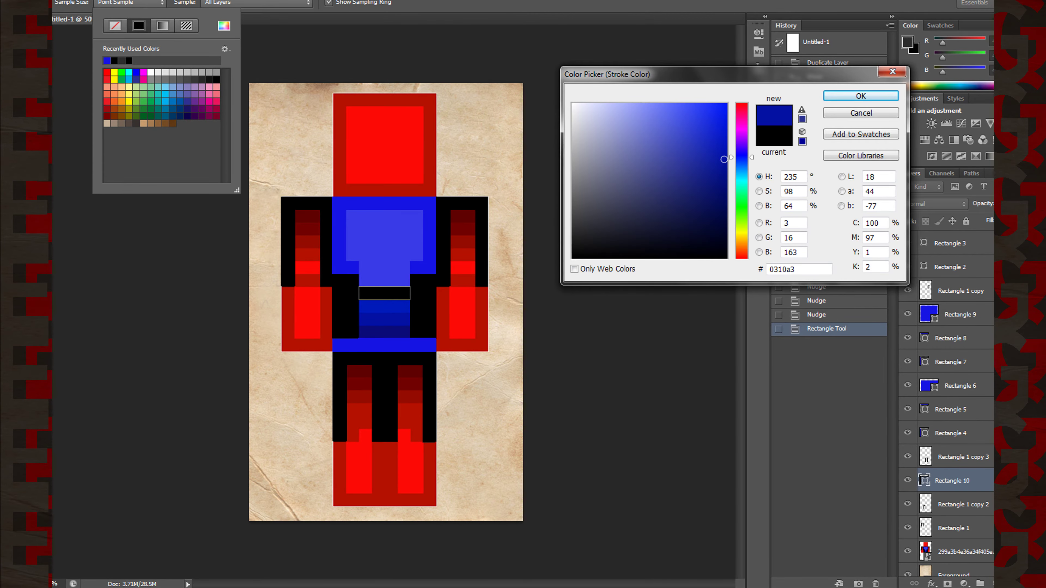
{"action": "left_click", "coordinate": [862, 92]}
Step: Duplicate the Rectangle 10 strip three times, stacking the copies above and below
{"action": "key", "text": "v"}
{"action": "right_click", "coordinate": [952, 481]}
{"action": "left_click", "coordinate": [919, 115]}
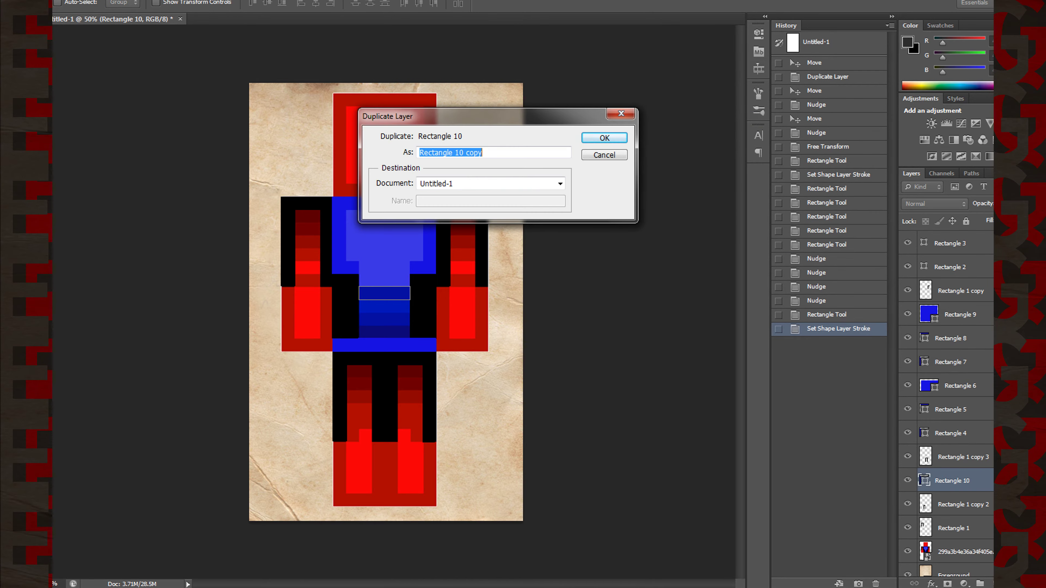
{"action": "key", "text": "Return"}
{"action": "key", "text": "shift+Down"}
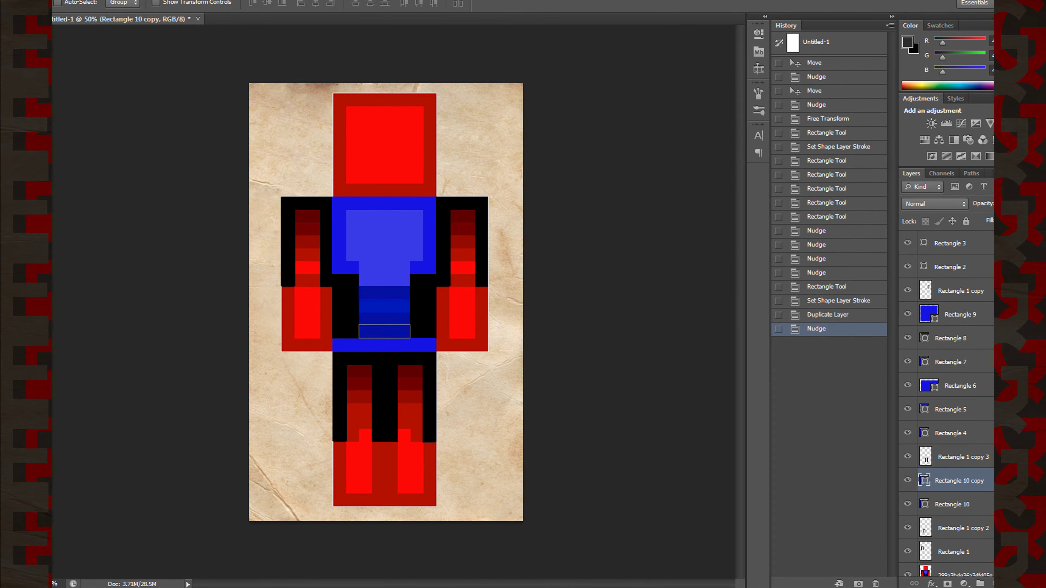
{"action": "right_click", "coordinate": [952, 481]}
{"action": "left_click", "coordinate": [918, 116]}
{"action": "key", "text": "Return"}
{"action": "key", "text": "shift+Up"}
{"action": "right_click", "coordinate": [952, 481]}
{"action": "left_click", "coordinate": [919, 116]}
{"action": "key", "text": "Return"}
{"action": "key", "text": "shift+Down"}
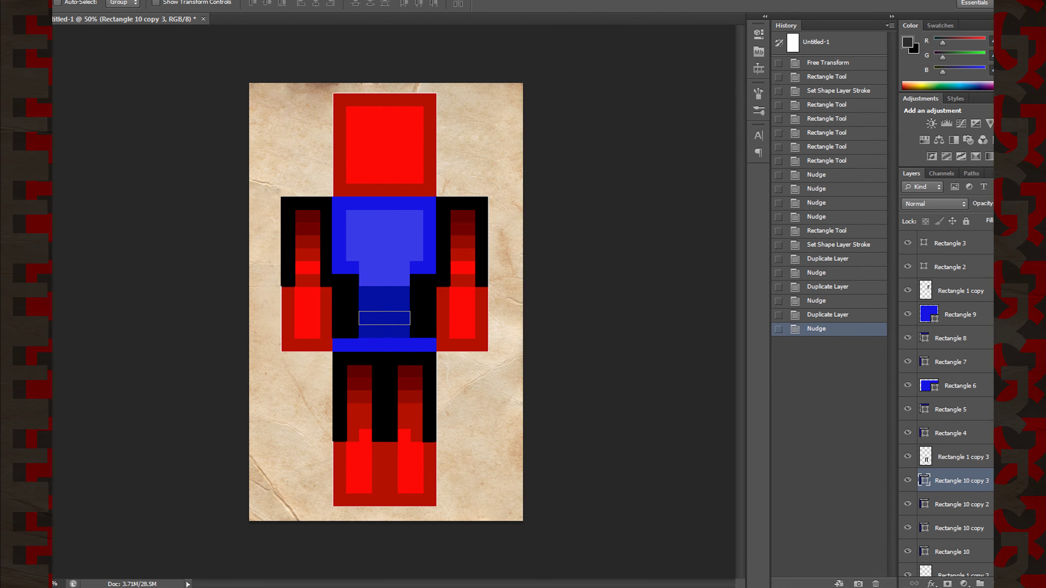
Step: Nudge the Rectangle 10 copy 2 strip down slightly into the stack
{"action": "left_click", "coordinate": [961, 291]}
{"action": "left_click", "coordinate": [959, 314]}
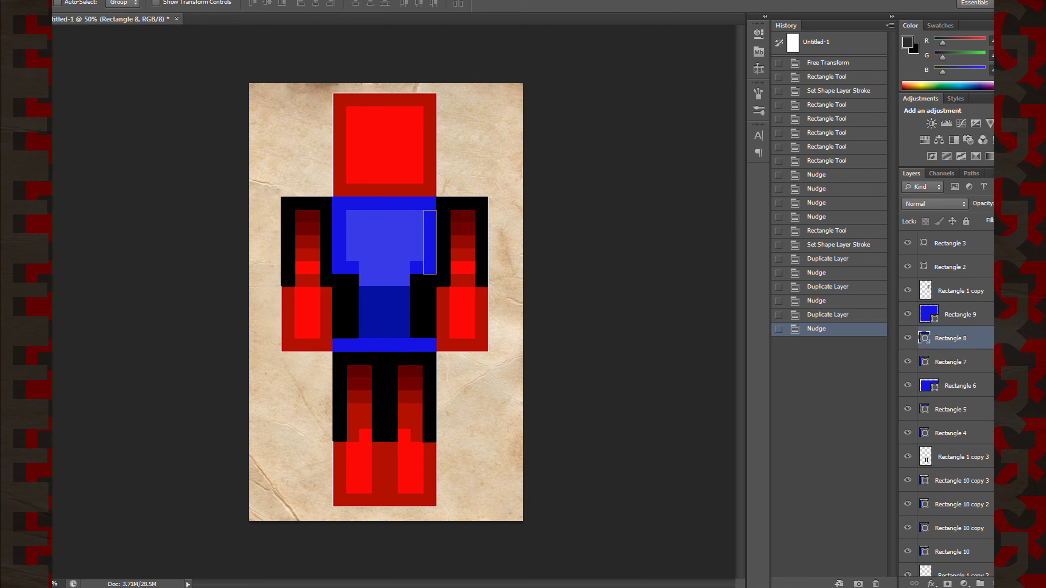
{"action": "left_click", "coordinate": [962, 480]}
{"action": "left_click", "coordinate": [962, 504]}
{"action": "key", "text": "alt+bracketright"}
{"action": "key", "text": "alt+bracketright"}
{"action": "key", "text": "alt+bracketleft"}
{"action": "key", "text": "alt+bracketleft"}
{"action": "key", "text": "alt+bracketleft"}
{"action": "key", "text": "alt+bracketleft"}
{"action": "key", "text": "alt+bracketright"}
{"action": "key", "text": "alt+bracketright"}
{"action": "key", "text": "Down"}
Step: Hide the reference image and nudge the lower torso strips down into place
{"action": "left_click", "coordinate": [960, 315]}
{"action": "left_click", "coordinate": [962, 480]}
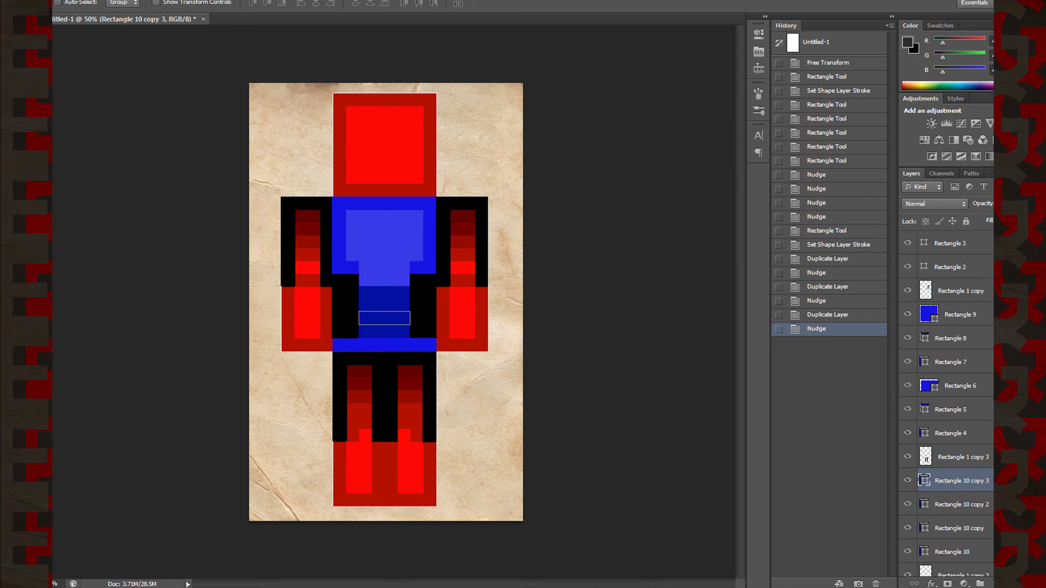
{"action": "scroll", "coordinate": [947, 412], "scroll_direction": "down", "scroll_amount": 4}
{"action": "left_click", "coordinate": [908, 528]}
{"action": "key", "text": "Down"}
{"action": "key", "text": "alt+bracketleft"}
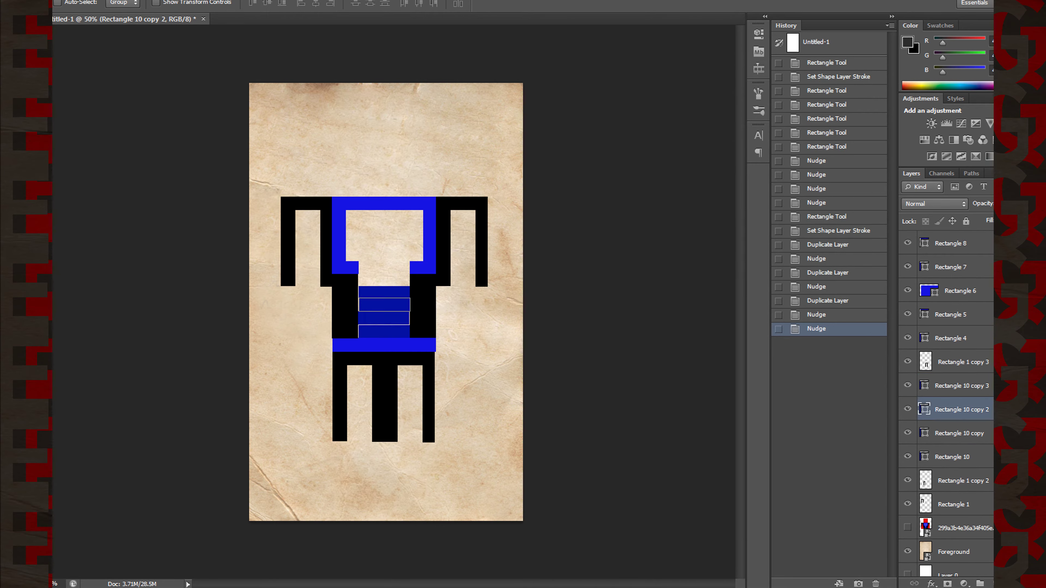
{"action": "key", "text": "Down"}
{"action": "key", "text": "alt+bracketleft"}
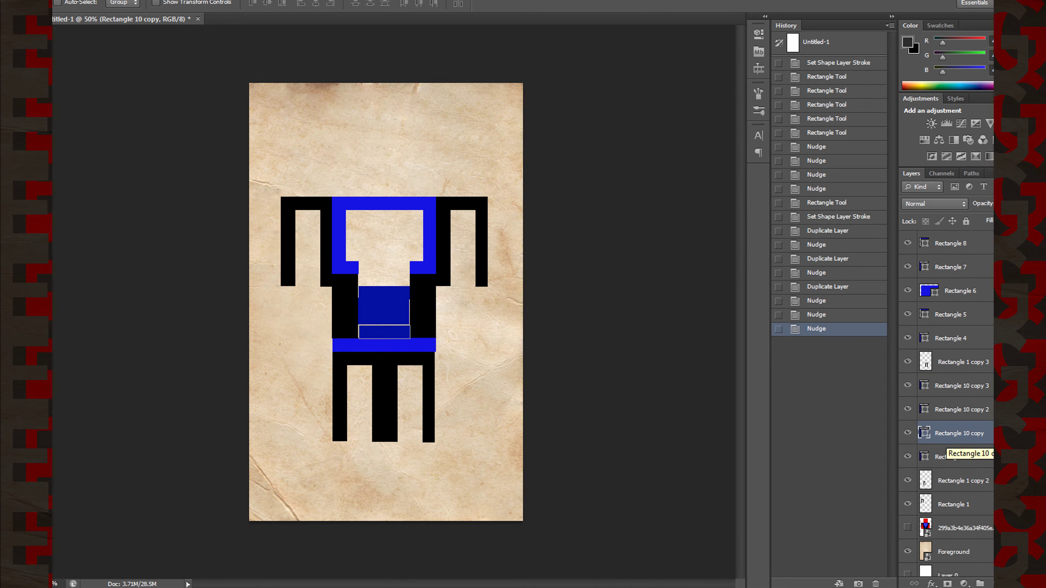
Step: Widen Rectangle 10 copy and the strip above it slightly with free transform
{"action": "left_click_drag", "start_coordinate": [359, 332], "coordinate": [358, 332]}
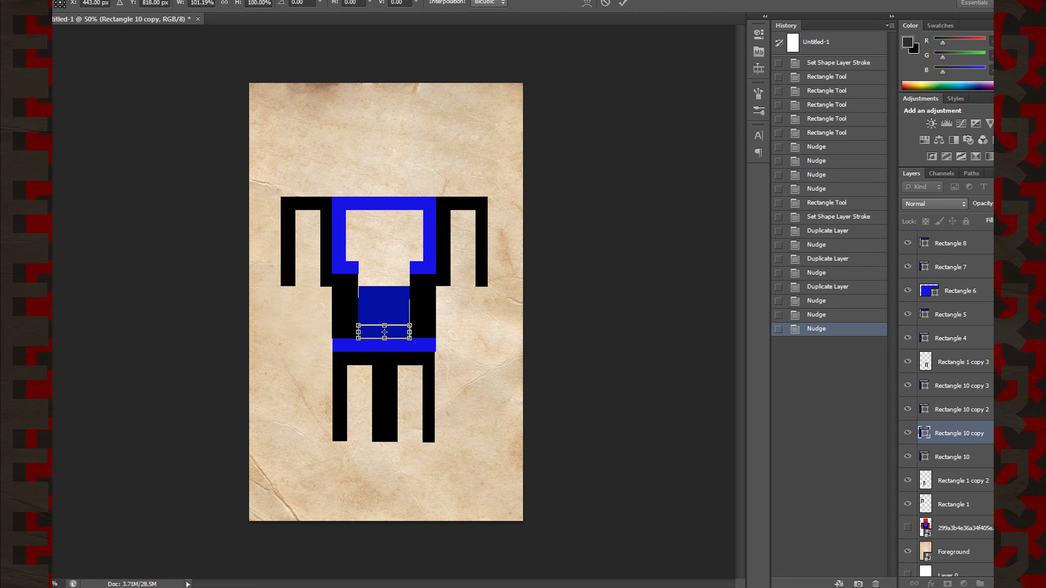
{"action": "key", "text": "Return"}
{"action": "key", "text": "alt+bracketright"}
{"action": "key", "text": "ctrl+t"}
{"action": "left_click_drag", "start_coordinate": [409, 305], "coordinate": [409, 304]}
{"action": "key", "text": "Return"}
{"action": "key", "text": "ctrl+t"}
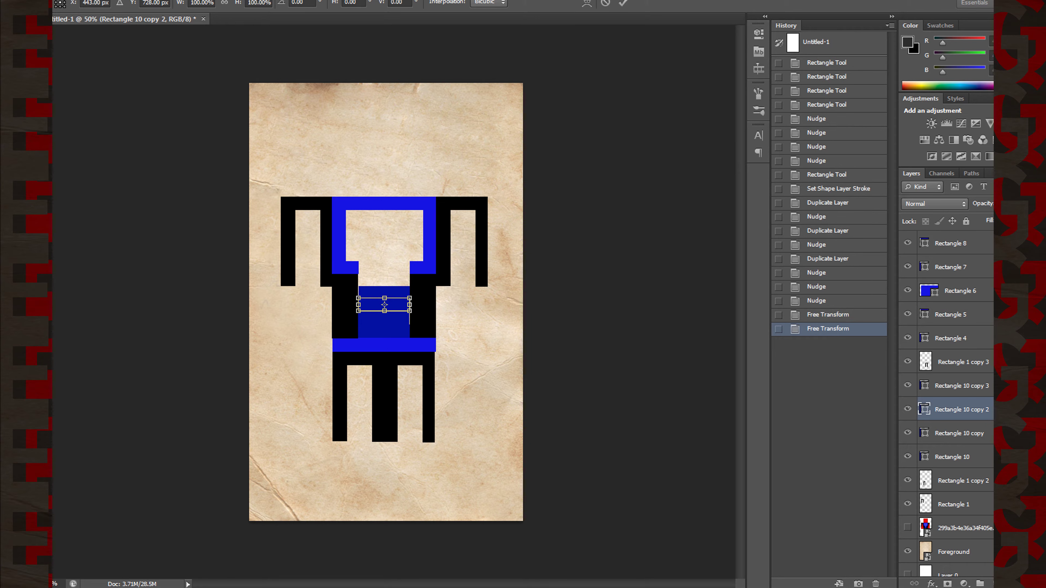
{"action": "key", "text": "Return"}
Step: Widen Rectangle 10 copy 3 to fill the torso width
{"action": "key", "text": "alt+bracketleft"}
{"action": "key", "text": "alt+bracketright"}
{"action": "key", "text": "alt+bracketright"}
{"action": "key", "text": "ctrl+t"}
{"action": "left_click_drag", "start_coordinate": [409, 317], "coordinate": [410, 317]}
{"action": "key", "text": "Return"}
{"action": "key", "text": "alt+bracketleft"}
{"action": "key", "text": "alt+bracketleft"}
{"action": "key", "text": "alt+bracketleft"}
{"action": "key", "text": "ctrl+t"}
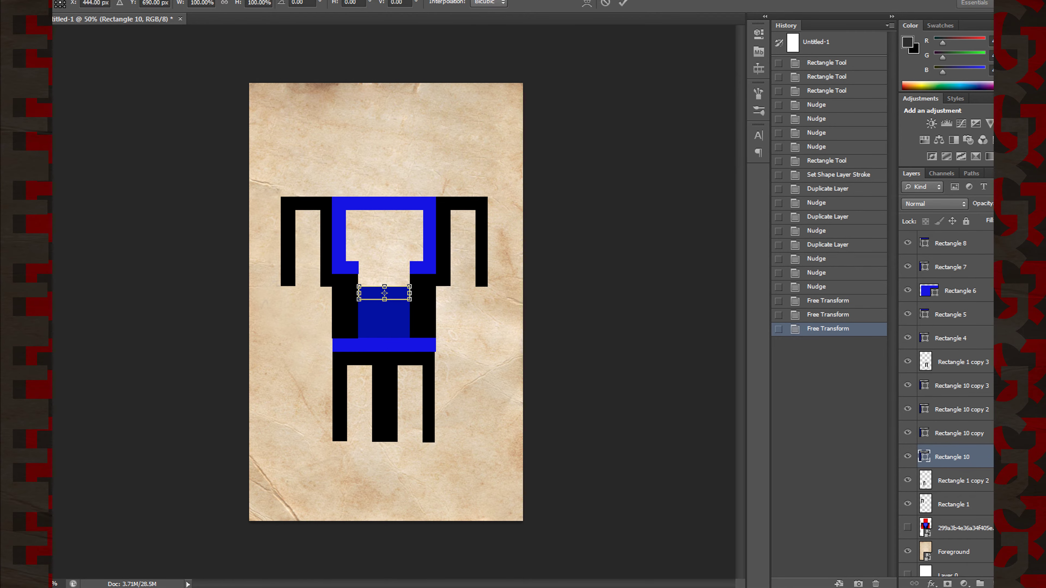
{"action": "key", "text": "Return"}
Step: Nudge Rectangle 10 left, align the last strip, and show the reference image again
{"action": "key", "text": "alt+bracketleft"}
{"action": "key", "text": "alt+bracketleft"}
{"action": "key", "text": "alt+bracketright"}
{"action": "key", "text": "alt+bracketright"}
{"action": "key", "text": "alt+bracketright"}
{"action": "key", "text": "alt+bracketleft"}
{"action": "key", "text": "alt+bracketleft"}
{"action": "key", "text": "alt+bracketleft"}
{"action": "key", "text": "Left"}
{"action": "key", "text": "alt+bracketright"}
{"action": "key", "text": "alt+bracketright"}
{"action": "key", "text": "alt+bracketright"}
{"action": "key", "text": "alt+bracketleft"}
{"action": "key", "text": "alt+bracketleft"}
{"action": "key", "text": "alt+bracketleft"}
{"action": "key", "text": "ctrl+t"}
{"action": "key", "text": "Return"}
{"action": "key", "text": "alt+bracketleft"}
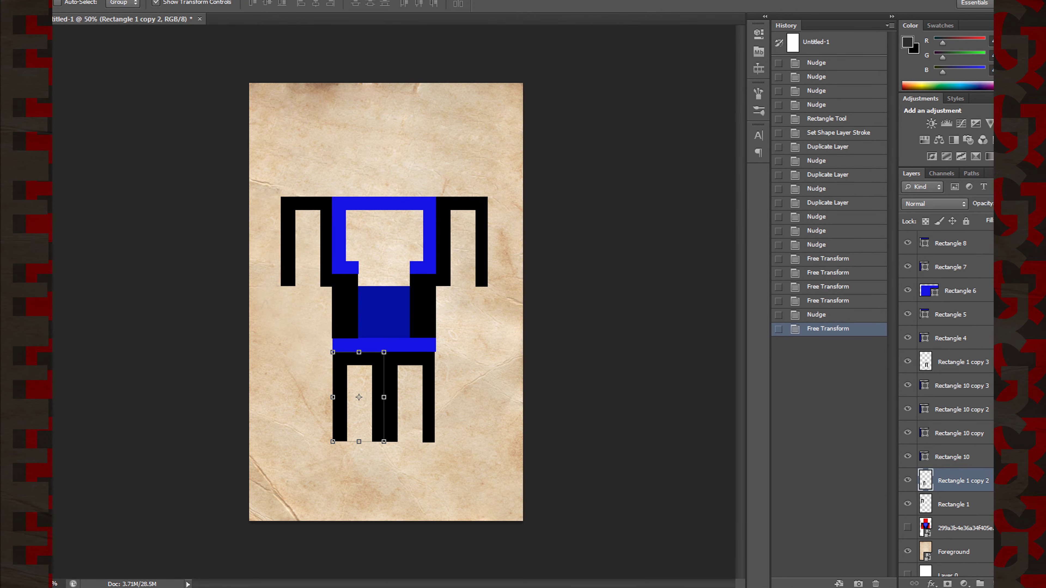
{"action": "left_click", "coordinate": [907, 528]}
Step: Add a red Color Overlay to the paper layer, then darken the red
{"action": "right_click", "coordinate": [943, 566]}
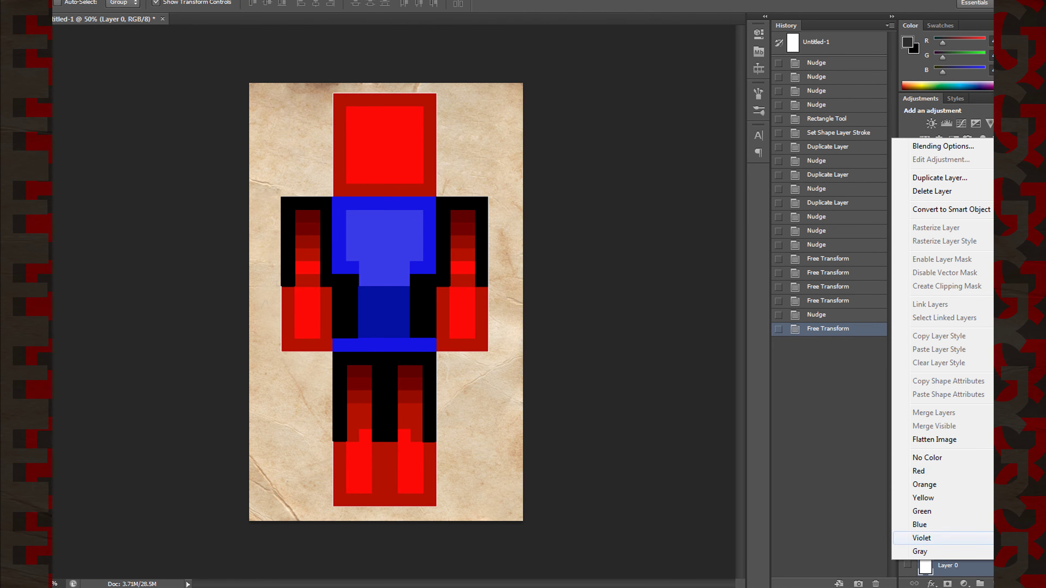
{"action": "left_click", "coordinate": [931, 584]}
{"action": "left_click", "coordinate": [927, 540]}
{"action": "left_click", "coordinate": [833, 99]}
{"action": "key", "text": "Return"}
{"action": "key", "text": "Return"}
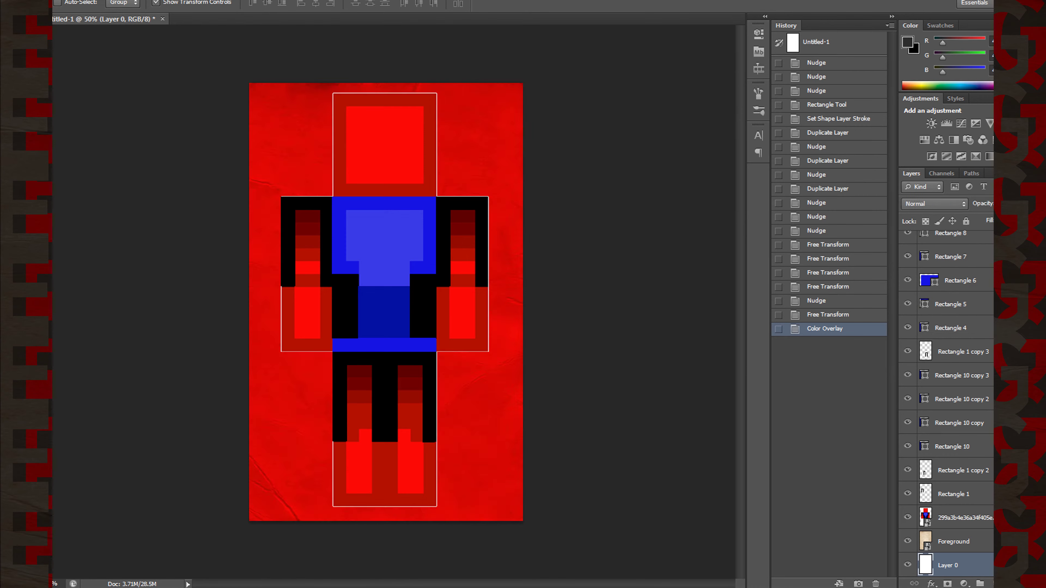
{"action": "left_click", "coordinate": [932, 584]}
{"action": "left_click", "coordinate": [947, 523]}
{"action": "left_click", "coordinate": [835, 98]}
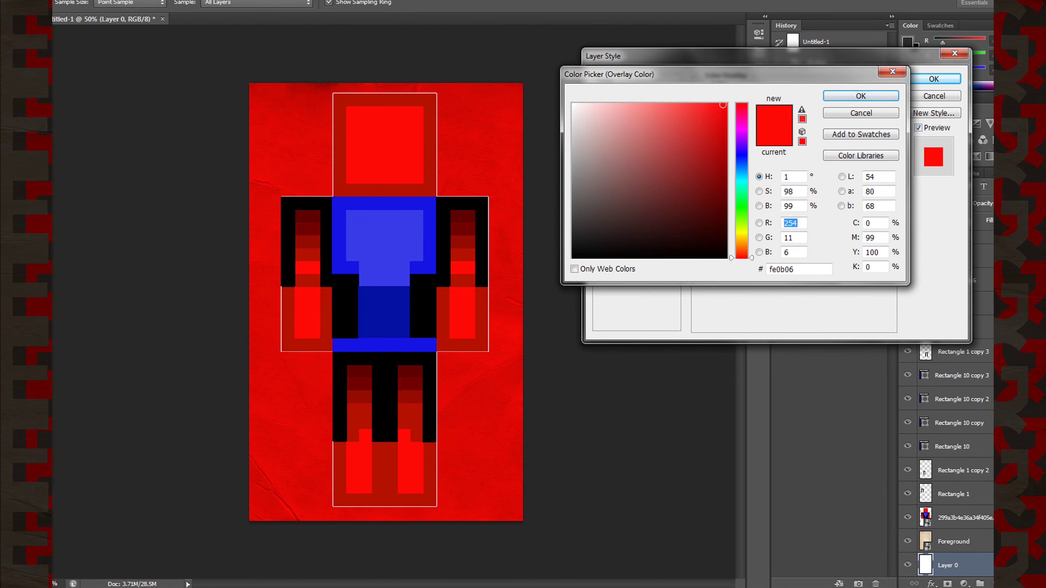
{"action": "left_click", "coordinate": [692, 132]}
{"action": "key", "text": "Return"}
{"action": "key", "text": "Return"}
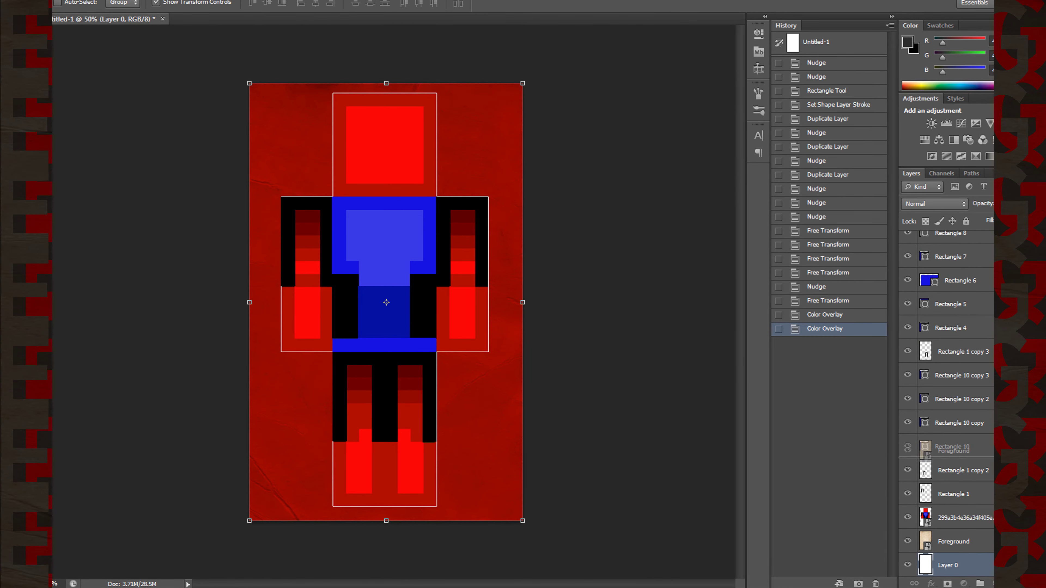
Step: Change the paper's overlay colour to brick red #b93629
{"action": "left_click_drag", "start_coordinate": [943, 478], "coordinate": [947, 284]}
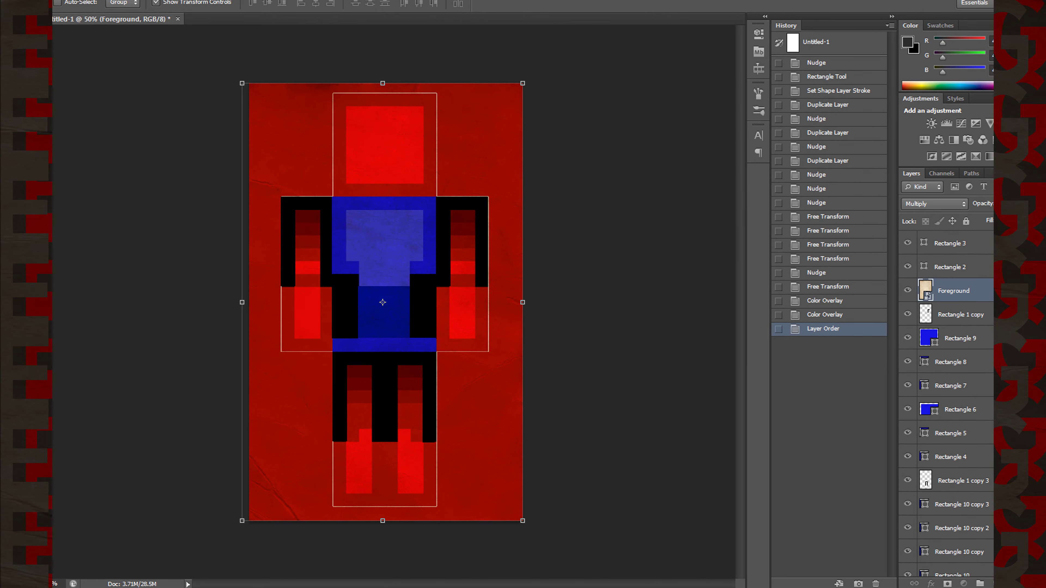
{"action": "key", "text": "ctrl+shift+["}
{"action": "left_click", "coordinate": [943, 543]}
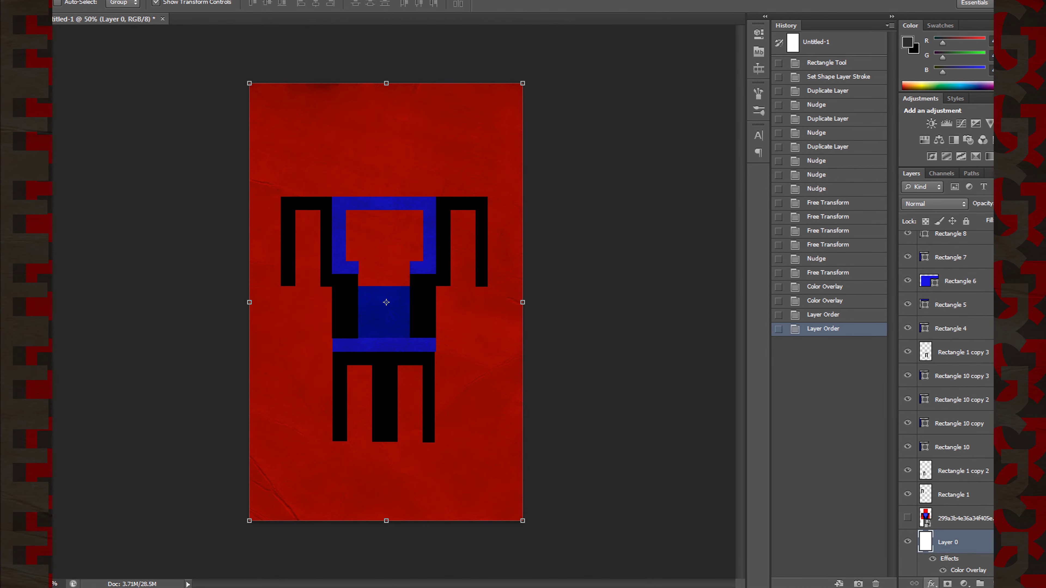
{"action": "double_click", "coordinate": [968, 570]}
{"action": "left_click", "coordinate": [832, 100]}
{"action": "left_click", "coordinate": [720, 175]}
{"action": "left_click_drag", "start_coordinate": [720, 175], "coordinate": [694, 145]}
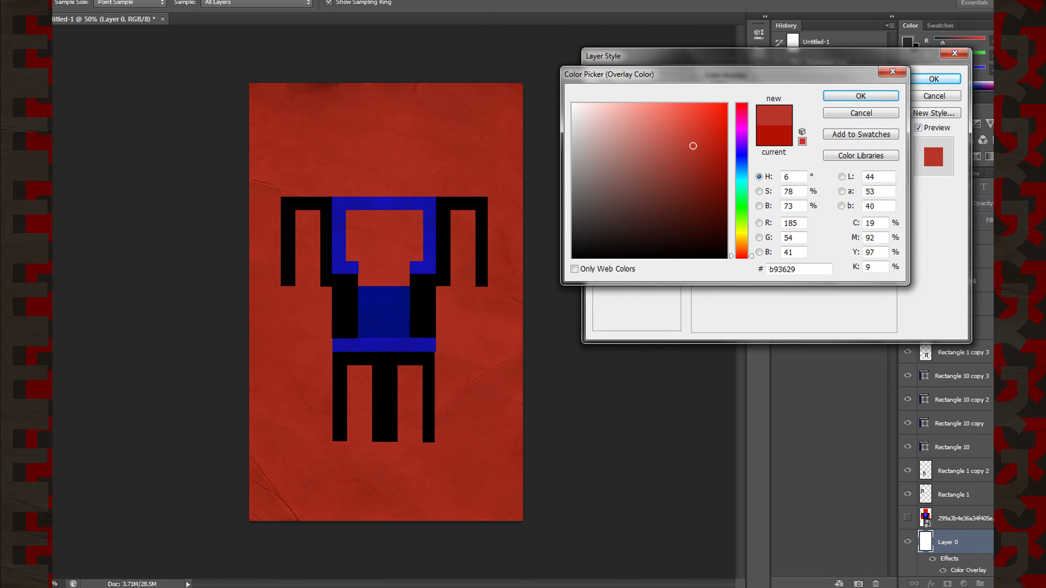
{"action": "key", "text": "Return"}
{"action": "key", "text": "Return"}
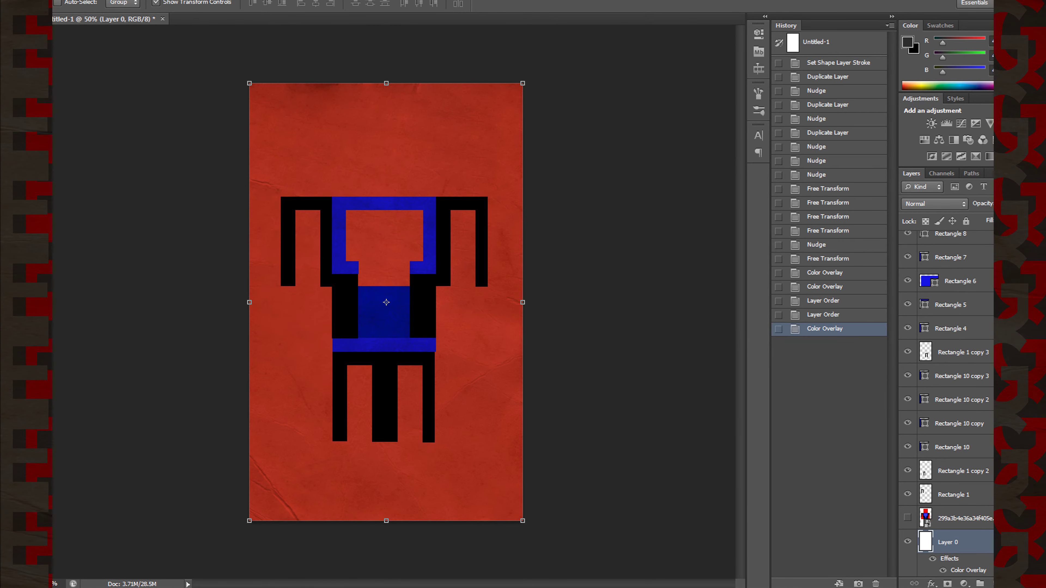
Step: Start a Color Overlay effect on the Rectangle 1 arm layer
{"action": "scroll", "coordinate": [947, 404], "scroll_direction": "up", "scroll_amount": 3}
{"action": "scroll", "coordinate": [948, 412], "scroll_direction": "down", "scroll_amount": 4}
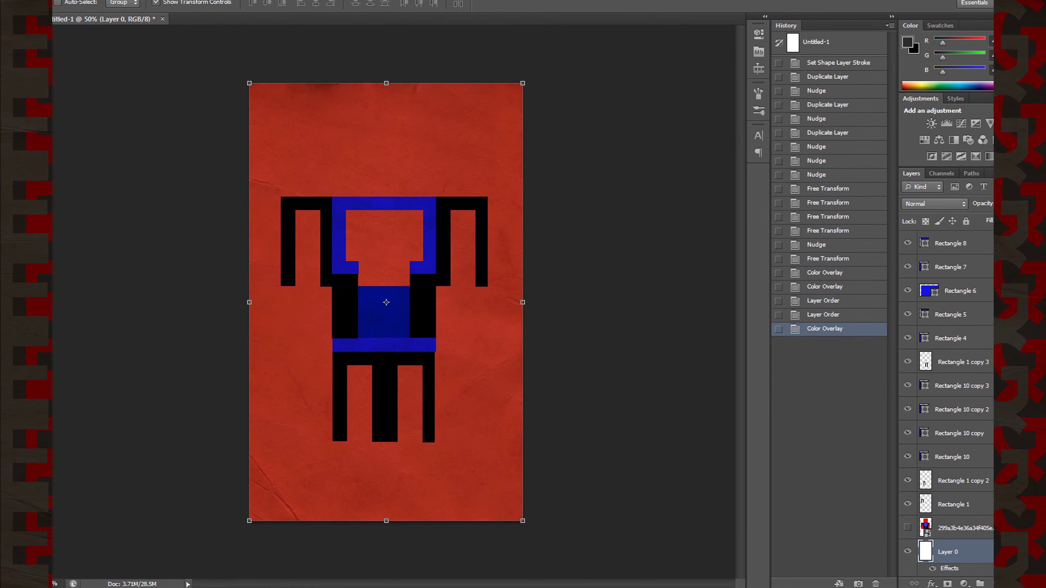
{"action": "left_click", "coordinate": [954, 504]}
{"action": "left_click", "coordinate": [932, 584]}
{"action": "left_click", "coordinate": [964, 521]}
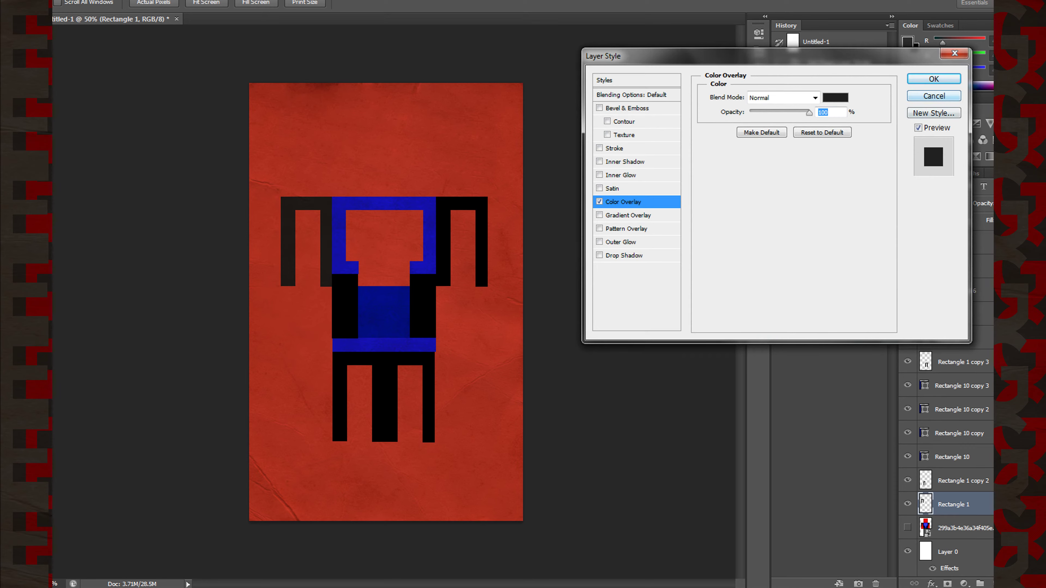
Step: Apply the dark Color Overlay to the Rectangle 1 arm
{"action": "key", "text": "Return"}
{"action": "left_click", "coordinate": [959, 480]}
{"action": "left_click", "coordinate": [932, 583]}
{"action": "left_click", "coordinate": [964, 522]}
{"action": "key", "text": "Return"}
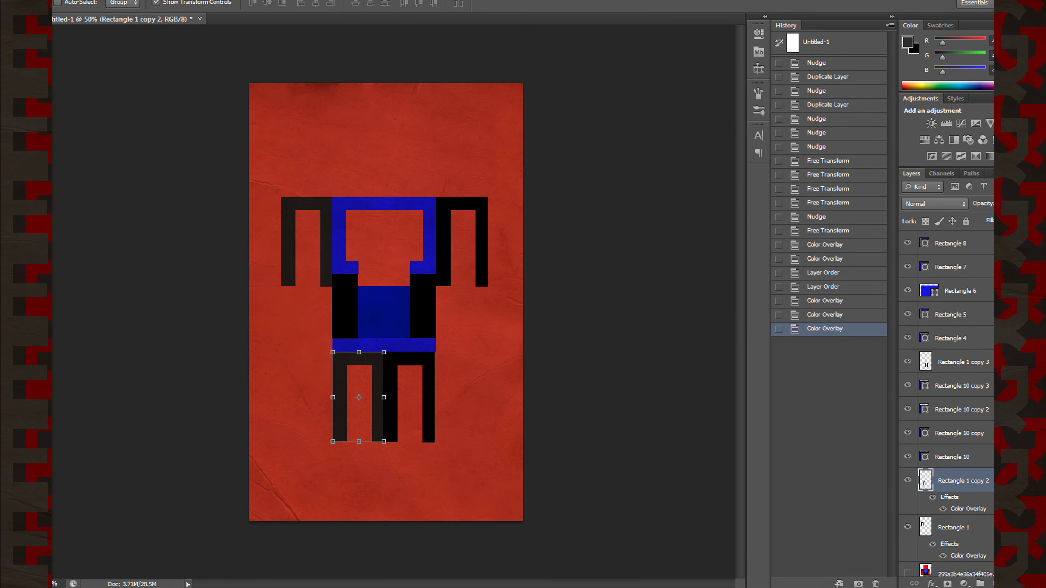
{"action": "scroll", "coordinate": [947, 412], "scroll_direction": "down", "scroll_amount": 2}
Step: Give the right leg, Rectangle 1 copy 3, a dark Color Overlay
{"action": "left_click", "coordinate": [964, 305]}
{"action": "left_click", "coordinate": [932, 584]}
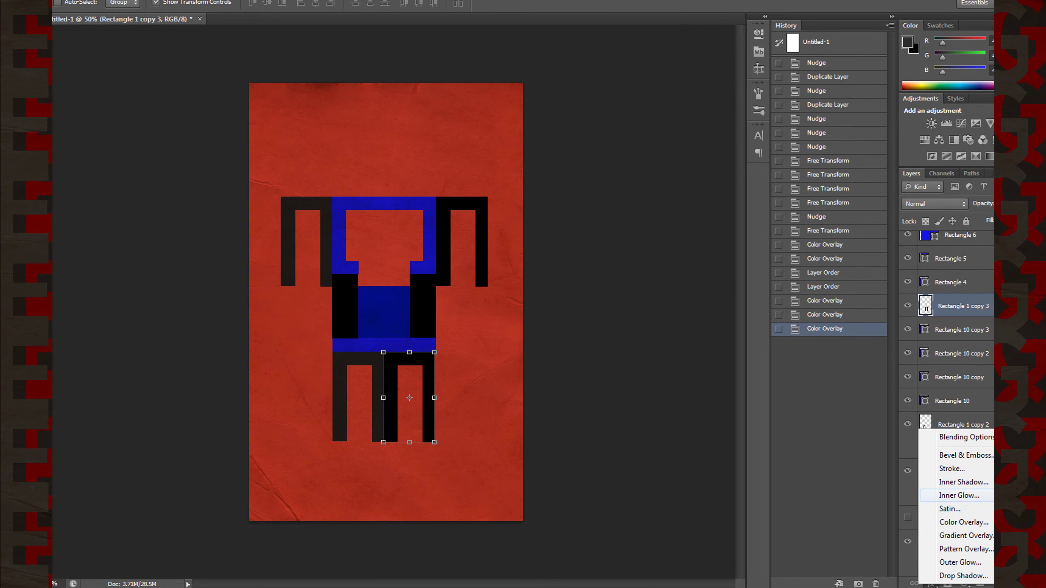
{"action": "left_click", "coordinate": [964, 521]}
{"action": "key", "text": "Return"}
{"action": "scroll", "coordinate": [947, 412], "scroll_direction": "up", "scroll_amount": 2}
{"action": "scroll", "coordinate": [947, 412], "scroll_direction": "up", "scroll_amount": 2}
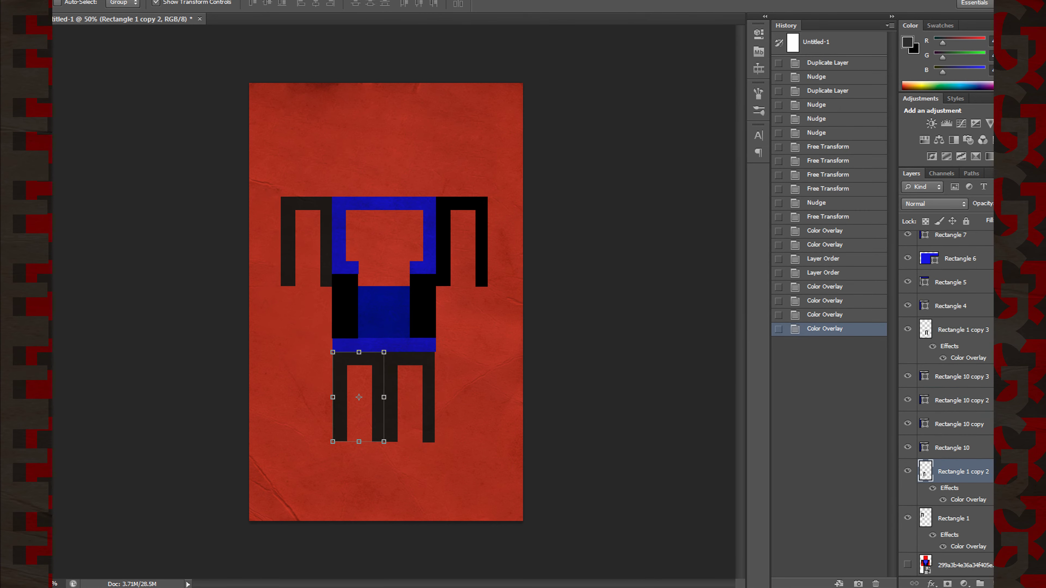
{"action": "scroll", "coordinate": [947, 412], "scroll_direction": "up", "scroll_amount": 1}
{"action": "scroll", "coordinate": [947, 412], "scroll_direction": "up", "scroll_amount": 1}
Step: Add dark Color Overlays to Rectangle 1 copy and Rectangle 2
{"action": "right_click", "coordinate": [947, 282]}
{"action": "left_click", "coordinate": [828, 173]}
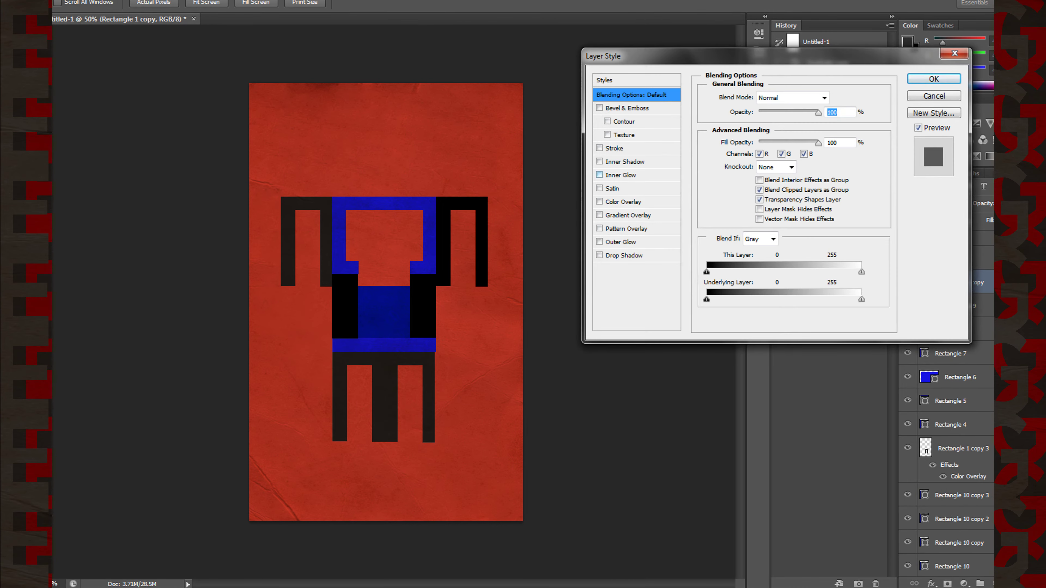
{"action": "left_click", "coordinate": [605, 201]}
{"action": "key", "text": "Return"}
{"action": "right_click", "coordinate": [947, 282]}
{"action": "left_click", "coordinate": [832, 173]}
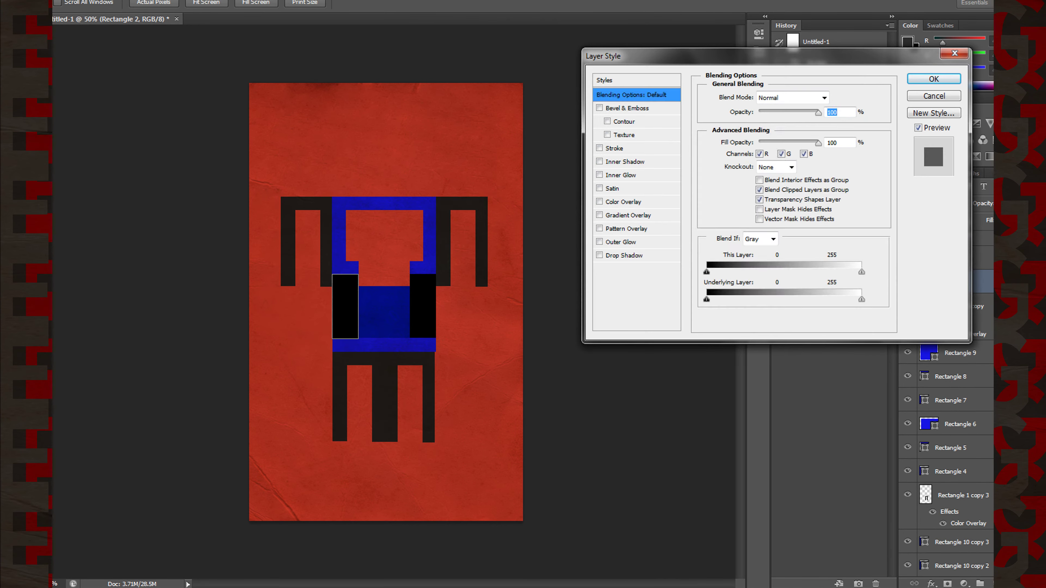
{"action": "left_click", "coordinate": [605, 202]}
{"action": "key", "text": "Return"}
{"action": "left_click", "coordinate": [931, 584]}
{"action": "left_click", "coordinate": [960, 526]}
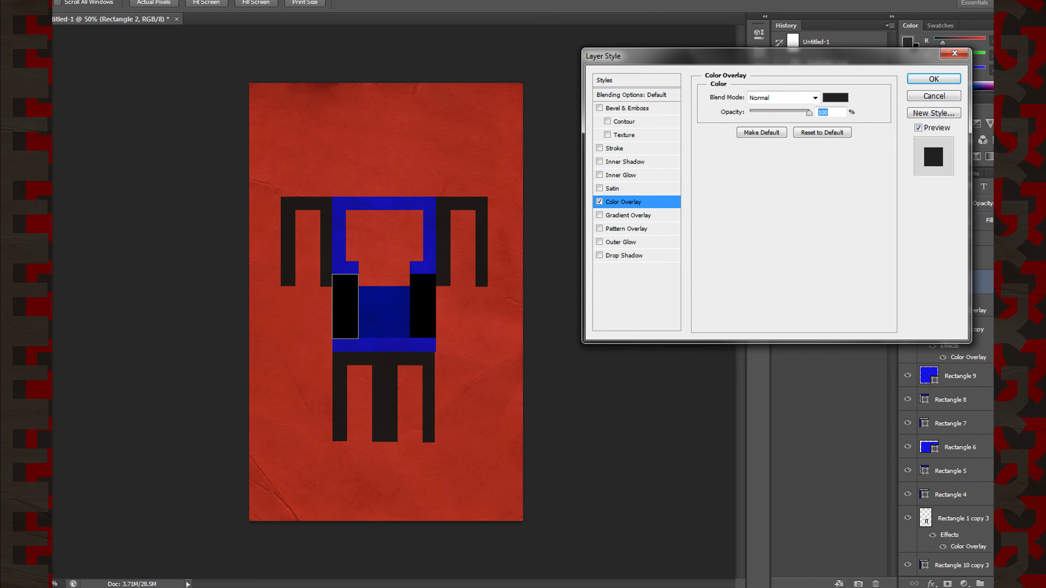
{"action": "key", "text": "Return"}
Step: Fill the left torso block, Rectangle 2, dark grey and remove its outline
{"action": "key", "text": "u"}
{"action": "left_click", "coordinate": [122, 3]}
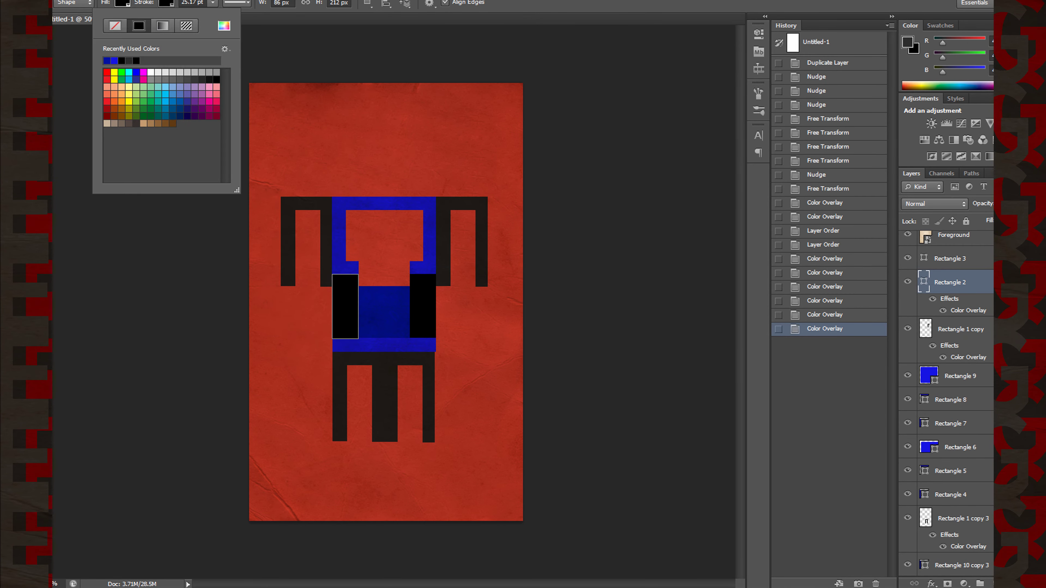
{"action": "left_click", "coordinate": [107, 60]}
{"action": "key", "text": "Return"}
{"action": "left_click", "coordinate": [908, 234]}
{"action": "left_click", "coordinate": [166, 3]}
{"action": "left_click", "coordinate": [224, 25]}
{"action": "left_click", "coordinate": [861, 96]}
Step: Fill the right torso block, Rectangle 3, dark grey and turn the paper texture back on
{"action": "left_click", "coordinate": [950, 258]}
{"action": "right_click", "coordinate": [950, 258]}
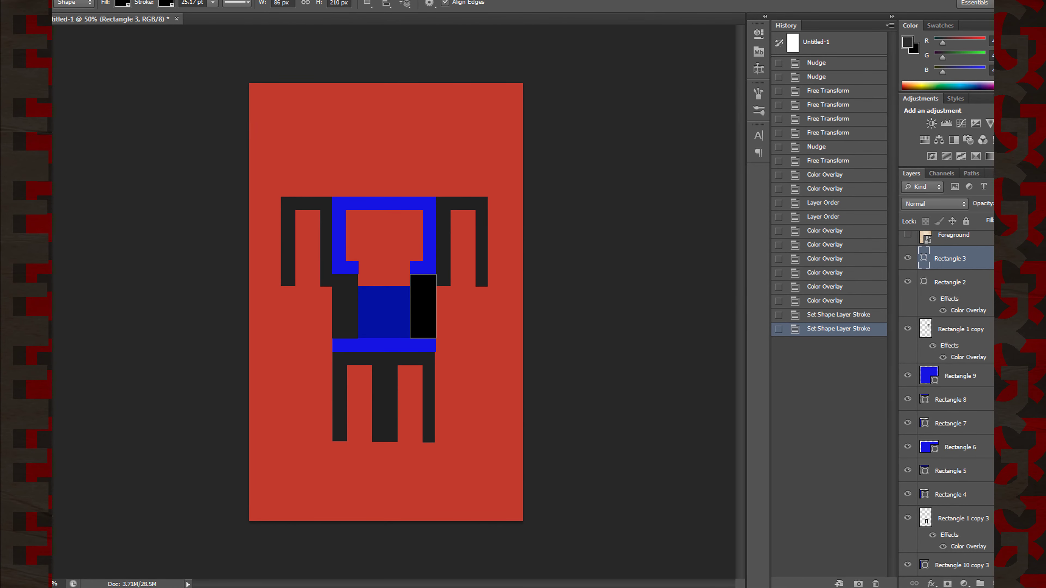
{"action": "left_click", "coordinate": [166, 2]}
{"action": "left_click", "coordinate": [107, 60]}
{"action": "key", "text": "Return"}
{"action": "left_click", "coordinate": [908, 234]}
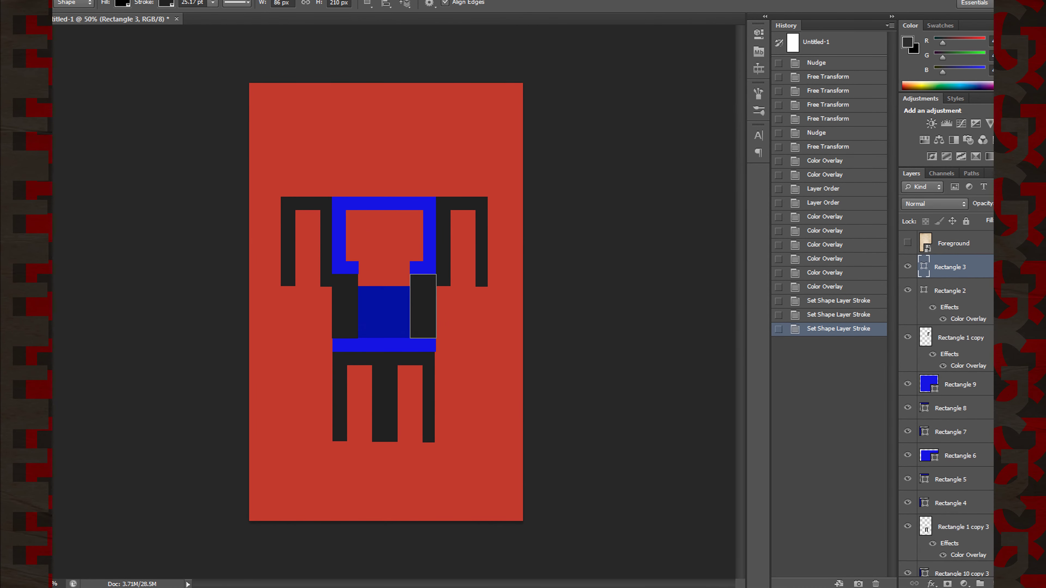
Step: Briefly check against the reference image, then nudge Rectangle 2 slightly right
{"action": "scroll", "coordinate": [947, 371], "scroll_direction": "down", "scroll_amount": 4}
{"action": "scroll", "coordinate": [947, 371], "scroll_direction": "down", "scroll_amount": 3}
{"action": "left_click", "coordinate": [907, 518]}
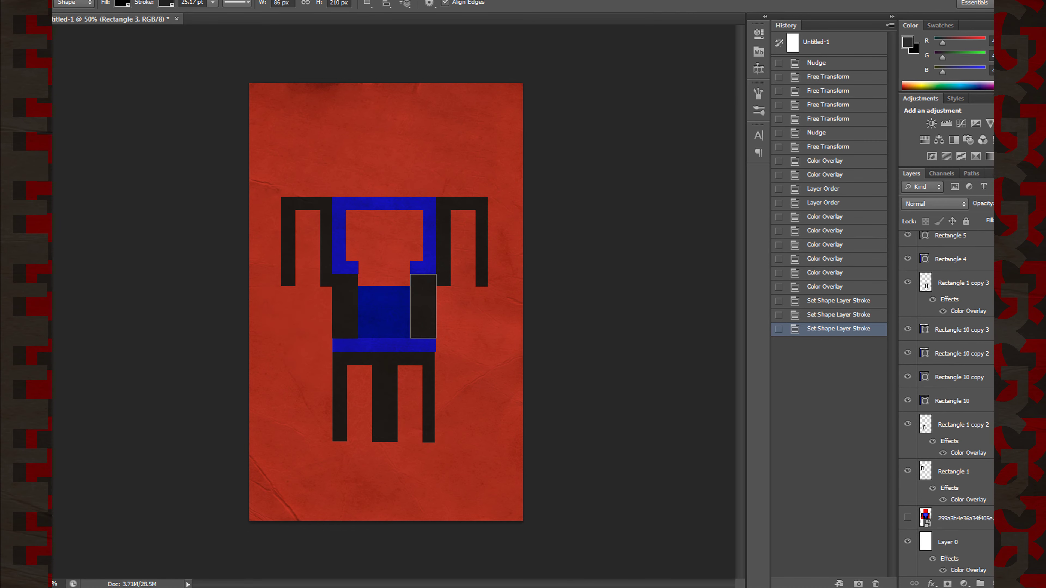
{"action": "left_click", "coordinate": [947, 542]}
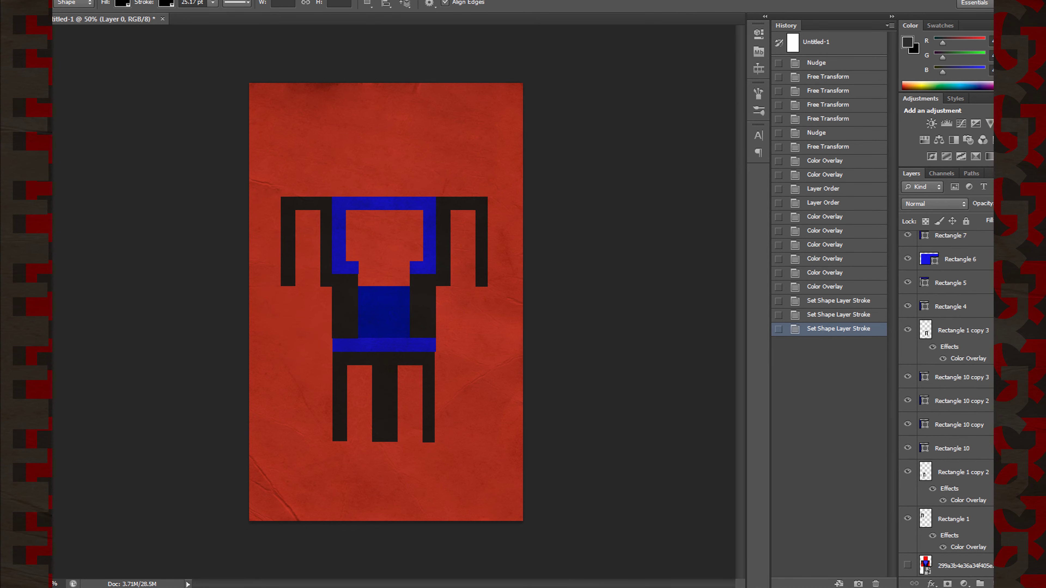
{"action": "scroll", "coordinate": [947, 370], "scroll_direction": "up", "scroll_amount": 5}
{"action": "left_click", "coordinate": [950, 290]}
{"action": "key", "text": "v"}
{"action": "key", "text": "Right"}
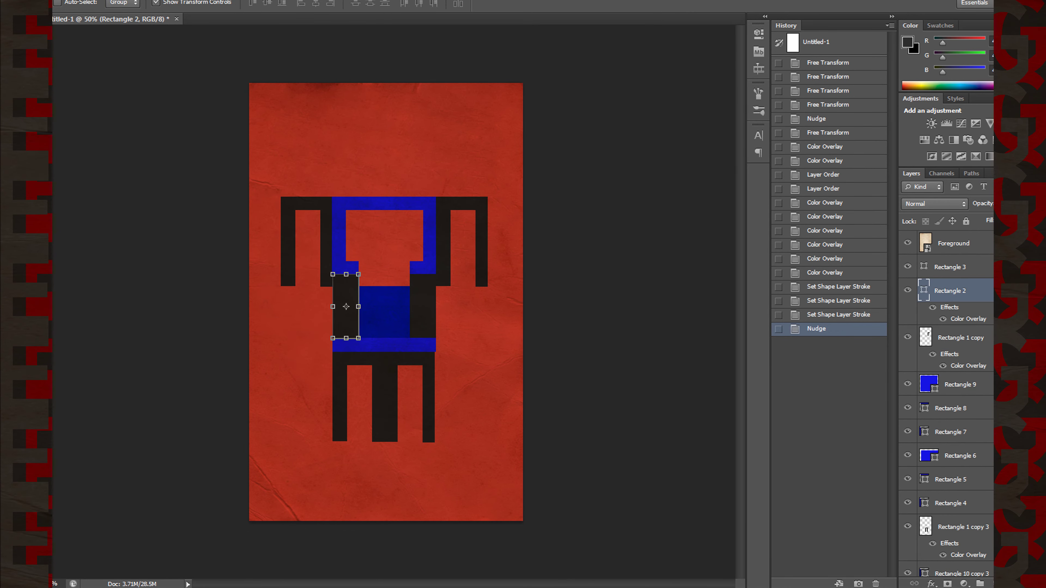
Step: Narrow the bottom blue bar, Rectangle 4, to 98.82% width with Free Transform
{"action": "left_click", "coordinate": [961, 337]}
{"action": "key", "text": "alt+bracketleft"}
{"action": "key", "text": "alt+bracketleft"}
{"action": "key", "text": "alt+bracketleft"}
{"action": "key", "text": "alt+bracketleft"}
{"action": "scroll", "coordinate": [947, 371], "scroll_direction": "down", "scroll_amount": 4}
{"action": "left_click", "coordinate": [384, 346], "text": "ctrl"}
{"action": "key", "text": "ctrl+t"}
{"action": "left_click_drag", "start_coordinate": [436, 346], "coordinate": [435, 346]}
{"action": "key", "text": "Return"}
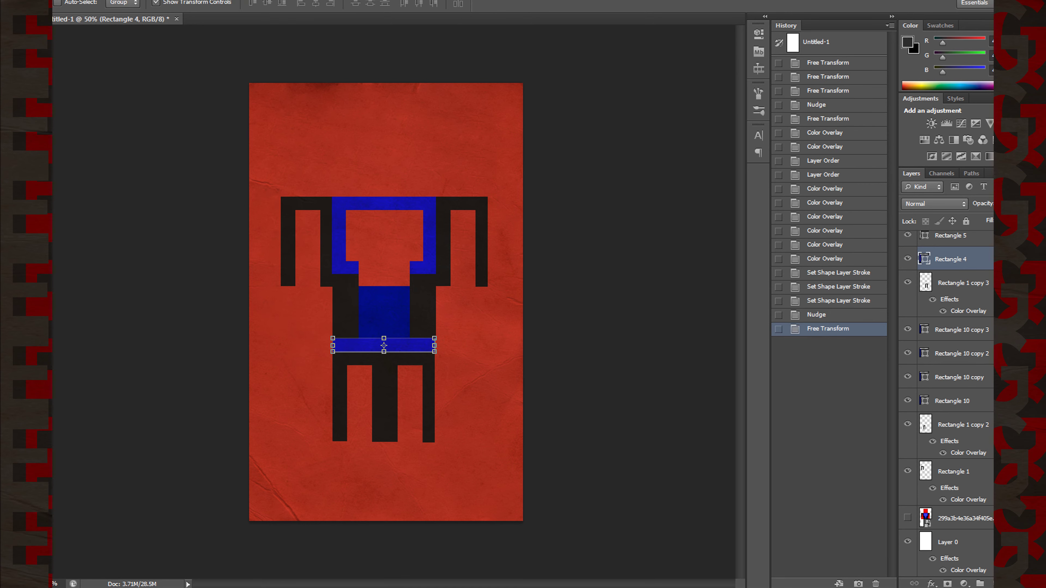
Step: Nudge the dark torso side blocks left so they line up
{"action": "left_click", "coordinate": [384, 293], "text": "ctrl"}
{"action": "left_click", "coordinate": [951, 291]}
{"action": "left_click", "coordinate": [943, 267]}
{"action": "key", "text": "Left"}
{"action": "left_click", "coordinate": [951, 243]}
{"action": "left_click", "coordinate": [951, 291]}
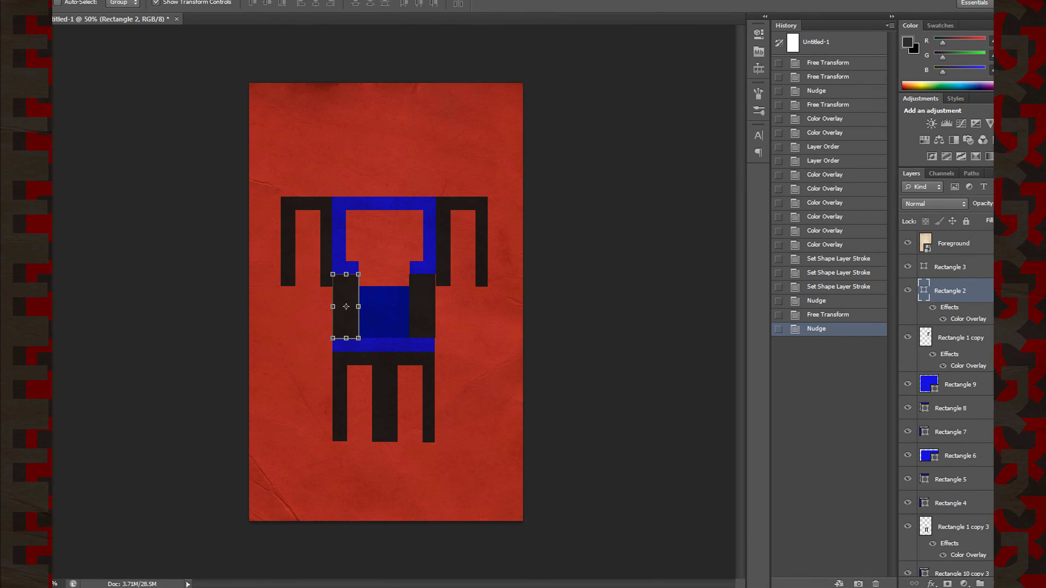
{"action": "left_click", "coordinate": [950, 267]}
{"action": "key", "text": "Left"}
Step: Move the right arm, Rectangle 1 copy, two pixels left, then select Rectangles 9, 7 and 3
{"action": "left_click", "coordinate": [961, 338]}
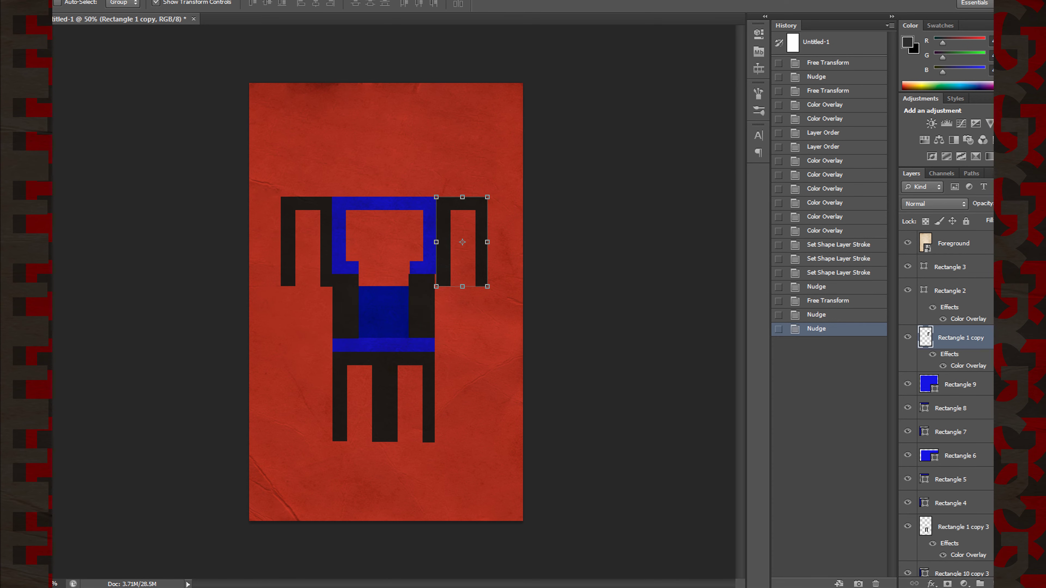
{"action": "key", "text": "Left"}
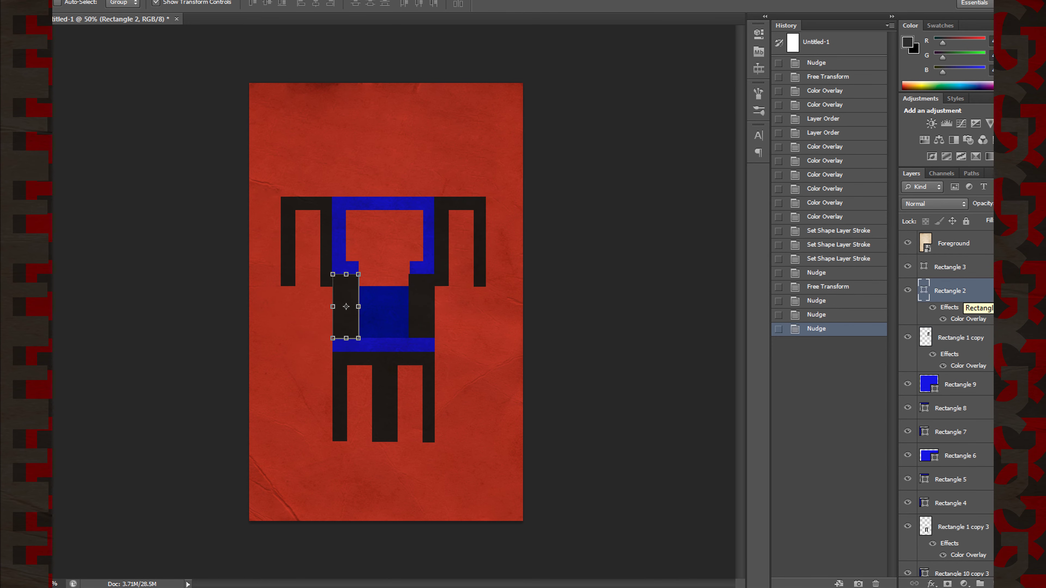
{"action": "left_click", "coordinate": [960, 338]}
{"action": "left_click", "coordinate": [960, 384]}
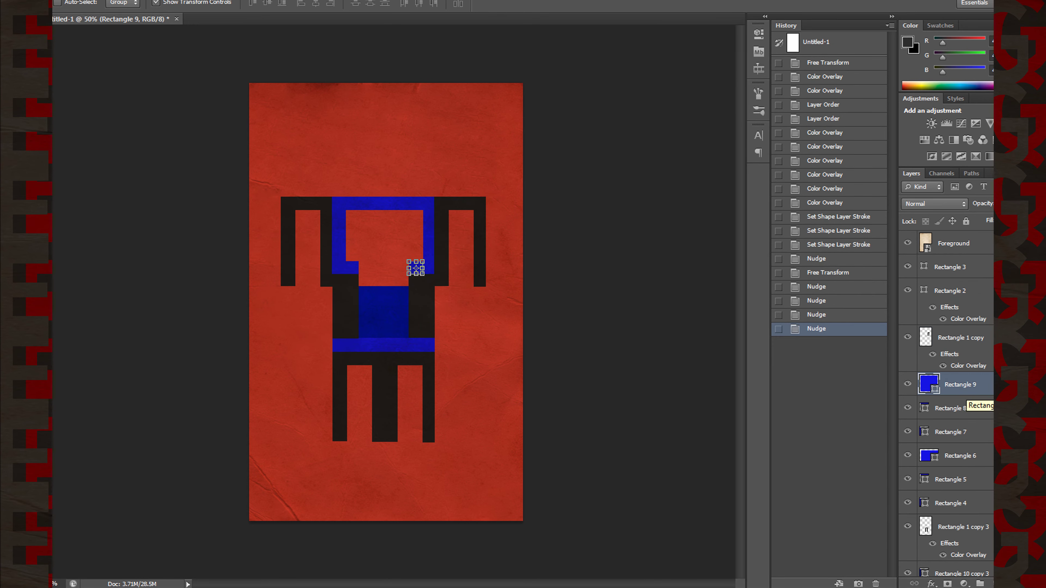
{"action": "left_click", "coordinate": [387, 203], "text": "ctrl"}
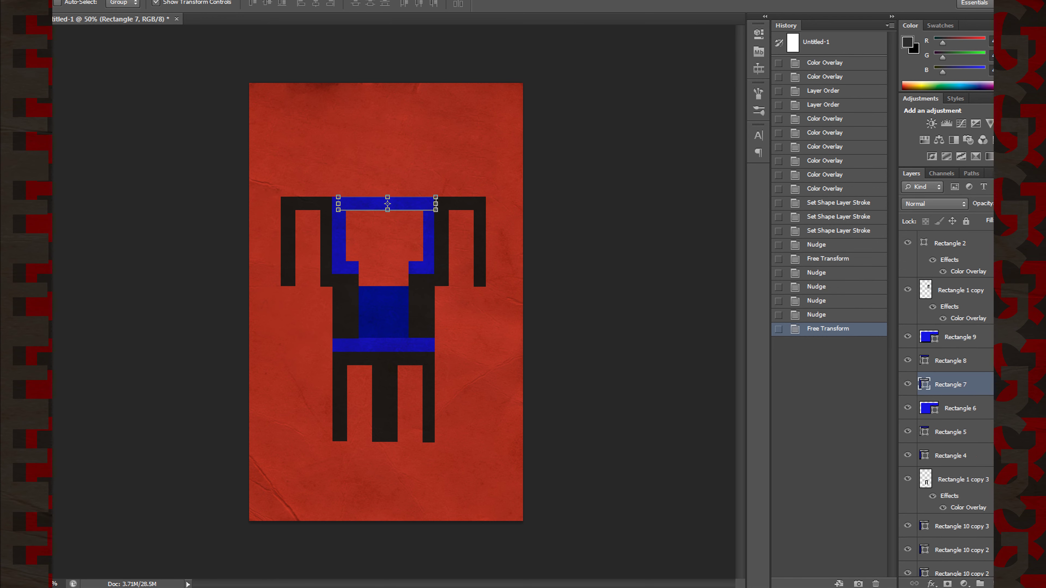
{"action": "left_click", "coordinate": [951, 267]}
Step: Add enlarged vertical cream 'KING' text and move it to the poster's lower left edge
{"action": "key", "text": "t"}
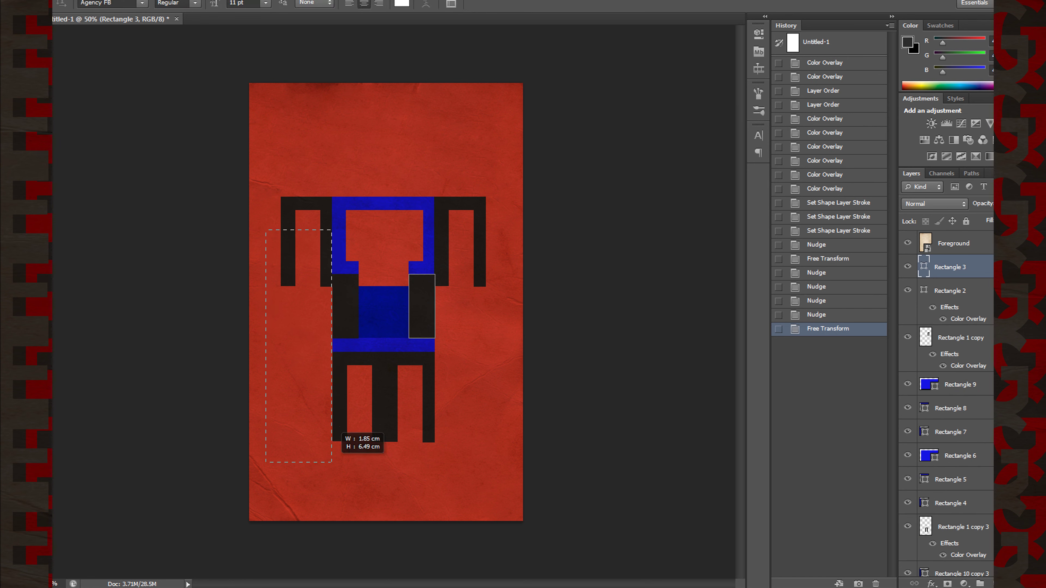
{"action": "left_click_drag", "start_coordinate": [332, 447], "coordinate": [333, 513]}
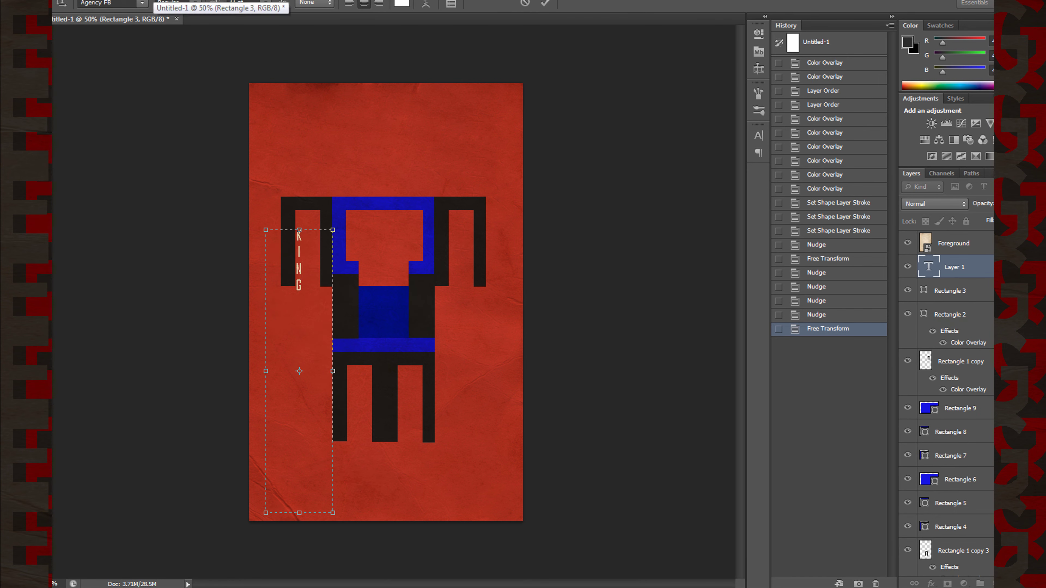
{"action": "key", "text": "BackSpace"}
{"action": "key", "text": "ctrl+shift+period"}
{"action": "key", "text": "ctrl+shift+period"}
{"action": "key", "text": "ctrl+shift+period"}
{"action": "key", "text": "ctrl+shift+period"}
{"action": "key", "text": "ctrl+shift+period"}
{"action": "key", "text": "ctrl+shift+period"}
{"action": "key", "text": "ctrl+Return"}
{"action": "key", "text": "v"}
{"action": "left_click_drag", "start_coordinate": [297, 363], "coordinate": [271, 448]}
Step: Add vertical 'USA' text and position it along the poster's right edge
{"action": "key", "text": "t"}
{"action": "left_click_drag", "start_coordinate": [450, 448], "coordinate": [451, 458]}
{"action": "type", "text": "U"}
{"action": "key", "text": "ctrl+Return"}
{"action": "key", "text": "v"}
{"action": "left_click_drag", "start_coordinate": [425, 234], "coordinate": [514, 342]}
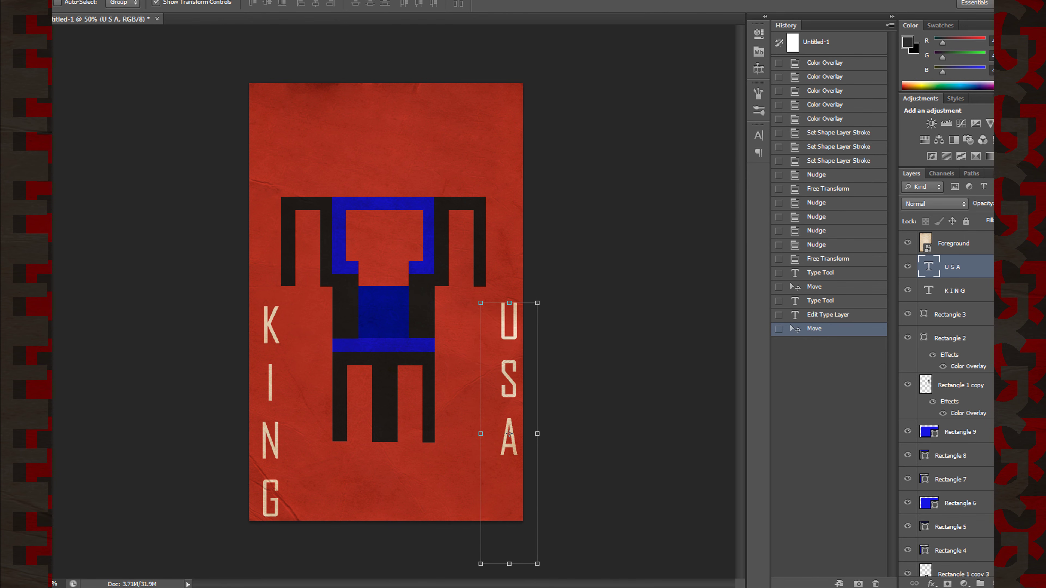
Step: Give Layer 0 a thicker dark red #8a1405 stroke border framing the poster
{"action": "scroll", "coordinate": [947, 454], "scroll_direction": "down", "scroll_amount": 5}
{"action": "right_click", "coordinate": [947, 542]}
{"action": "left_click", "coordinate": [910, 124]}
{"action": "left_click", "coordinate": [614, 148]}
{"action": "left_click_drag", "start_coordinate": [751, 96], "coordinate": [760, 96]}
{"action": "left_click", "coordinate": [737, 180]}
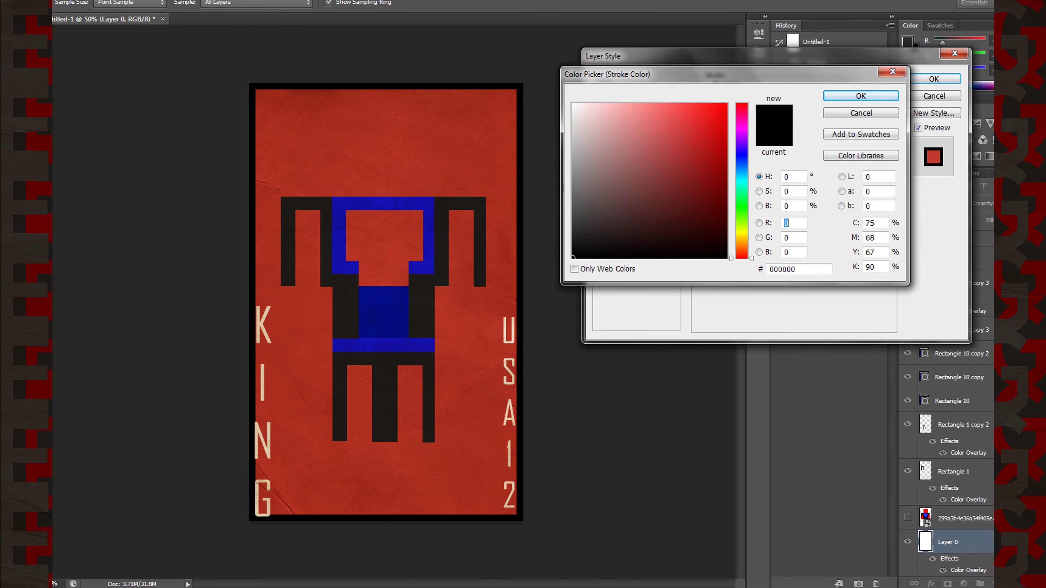
{"action": "left_click", "coordinate": [387, 145]}
{"action": "left_click_drag", "start_coordinate": [719, 167], "coordinate": [722, 174]}
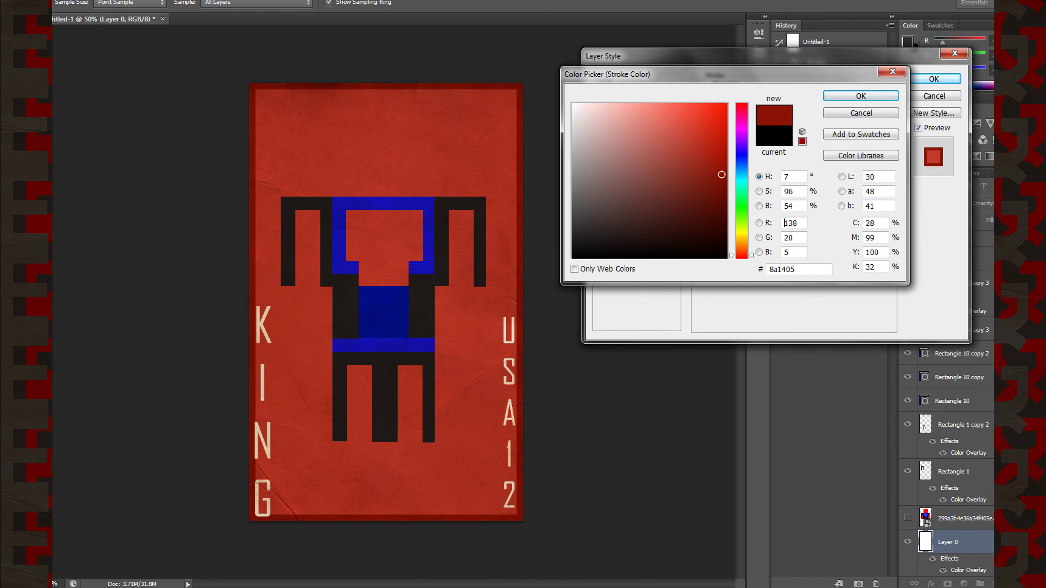
{"action": "left_click", "coordinate": [861, 95]}
{"action": "left_click", "coordinate": [934, 78]}
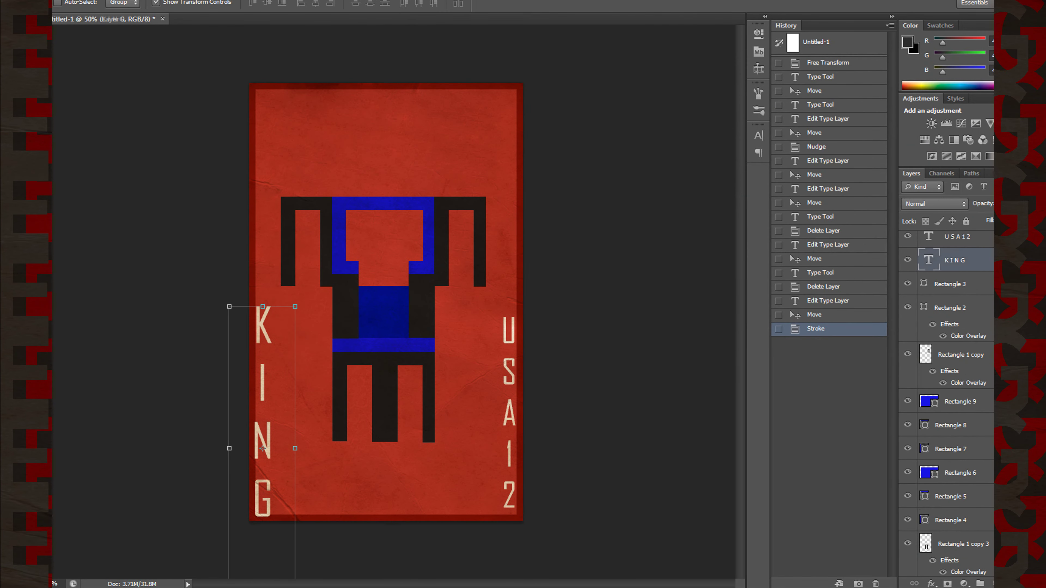
Step: Nudge KING right and up, and move USA12 slightly left and about 43 px up
{"action": "key", "text": "shift+Right"}
{"action": "key", "text": "shift+Up"}
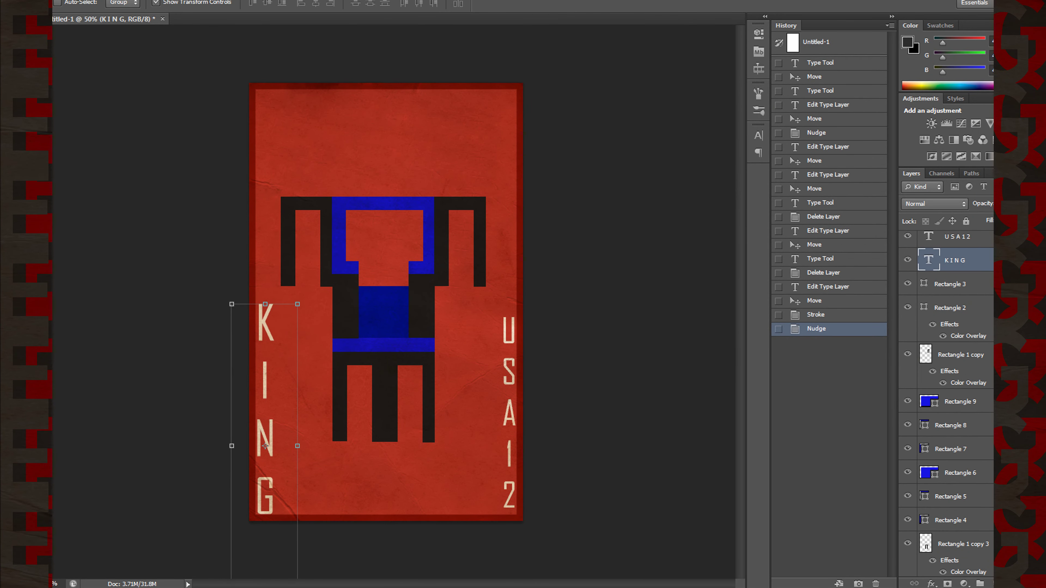
{"action": "key", "text": "shift+Up"}
{"action": "key", "text": "shift+Right"}
{"action": "key", "text": "alt+bracketright"}
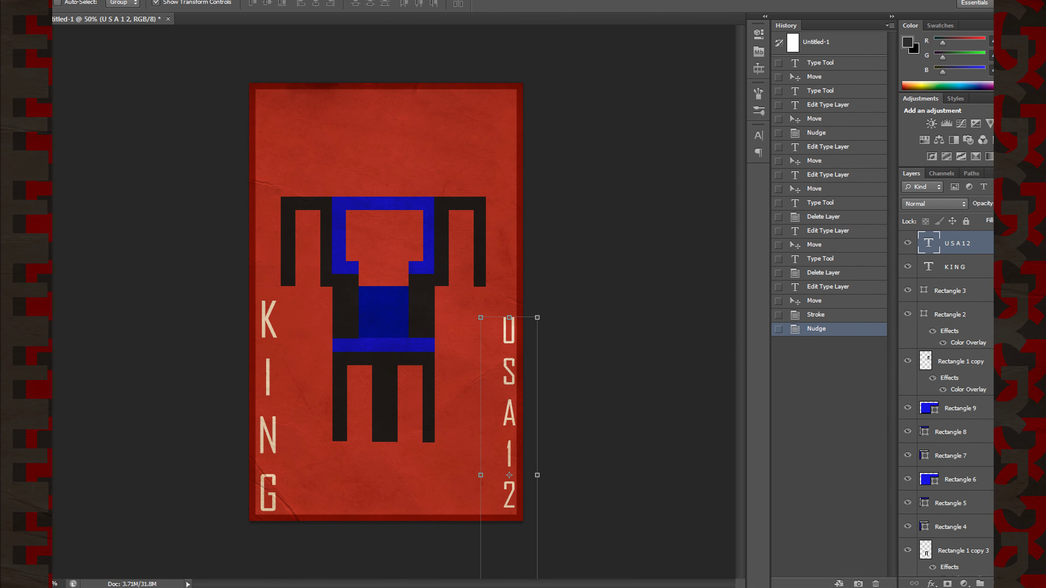
{"action": "key", "text": "shift+Left"}
{"action": "key", "text": "shift+Left"}
{"action": "key", "text": "shift+Up"}
{"action": "key", "text": "shift+Up"}
{"action": "key", "text": "shift+Up"}
{"action": "key", "text": "shift+Up"}
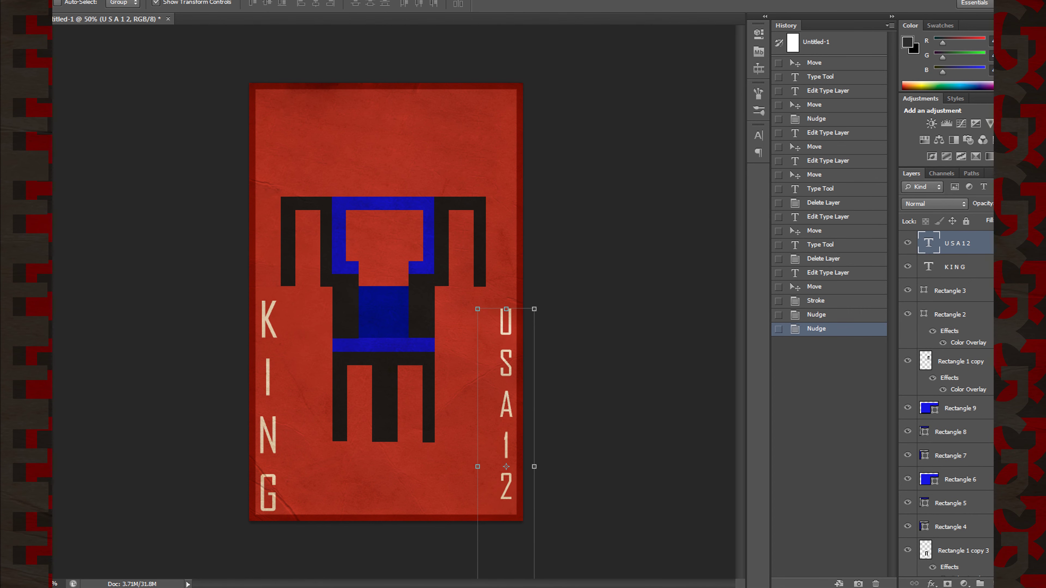